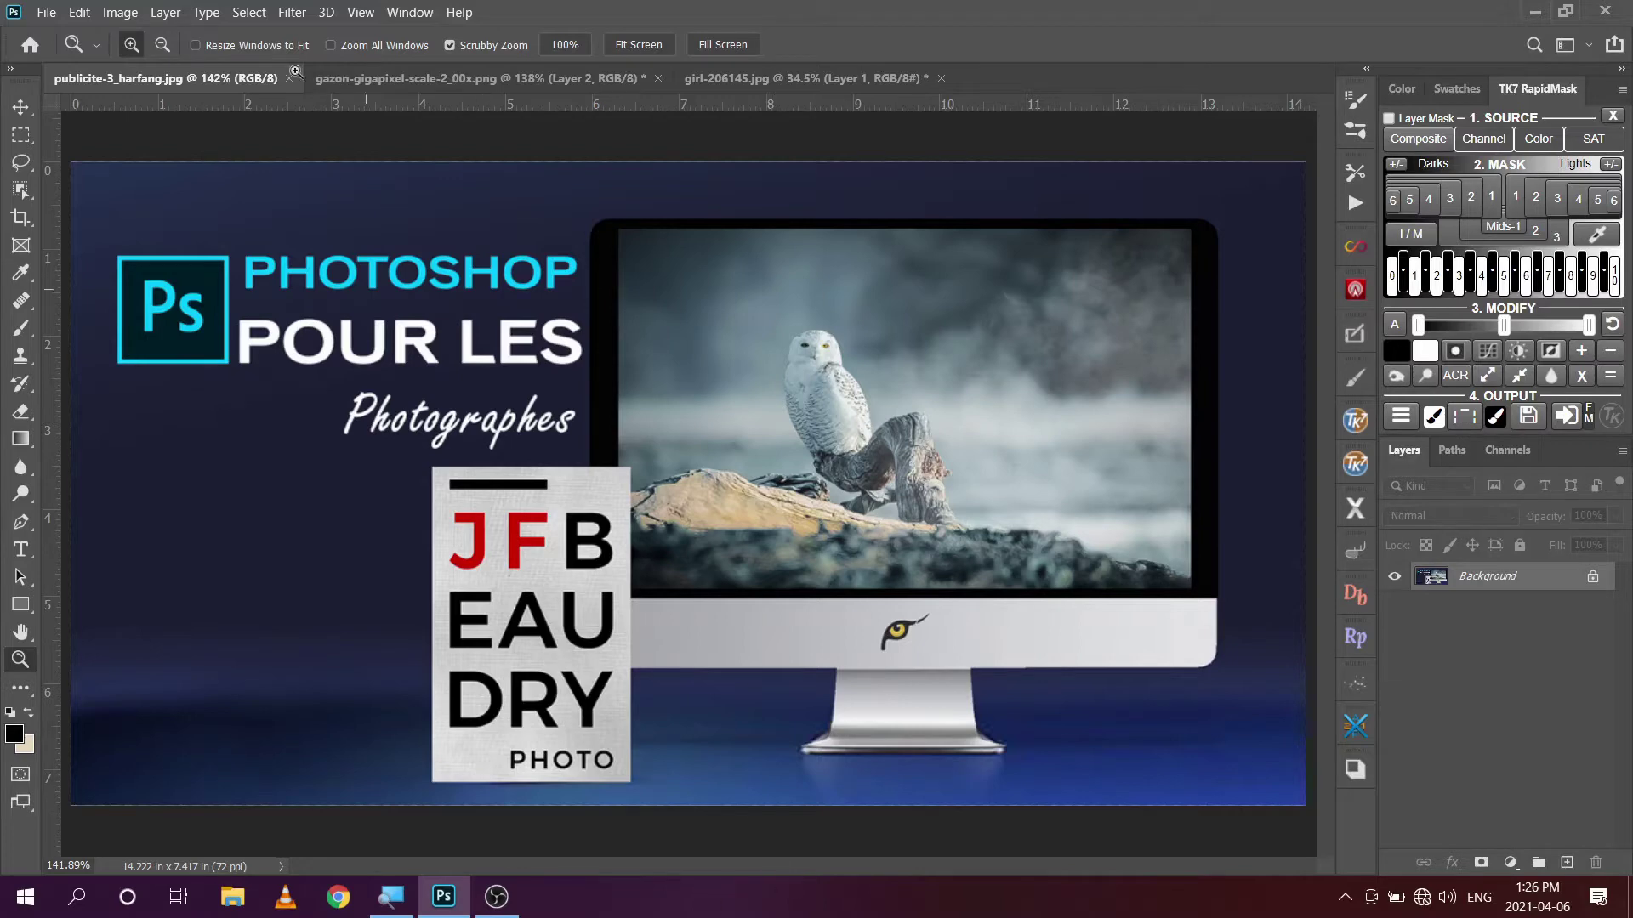
In the grass image, remove the bright white dot in the blurred area with the Spot Healing Brush at size 25.
left_click(360, 74)
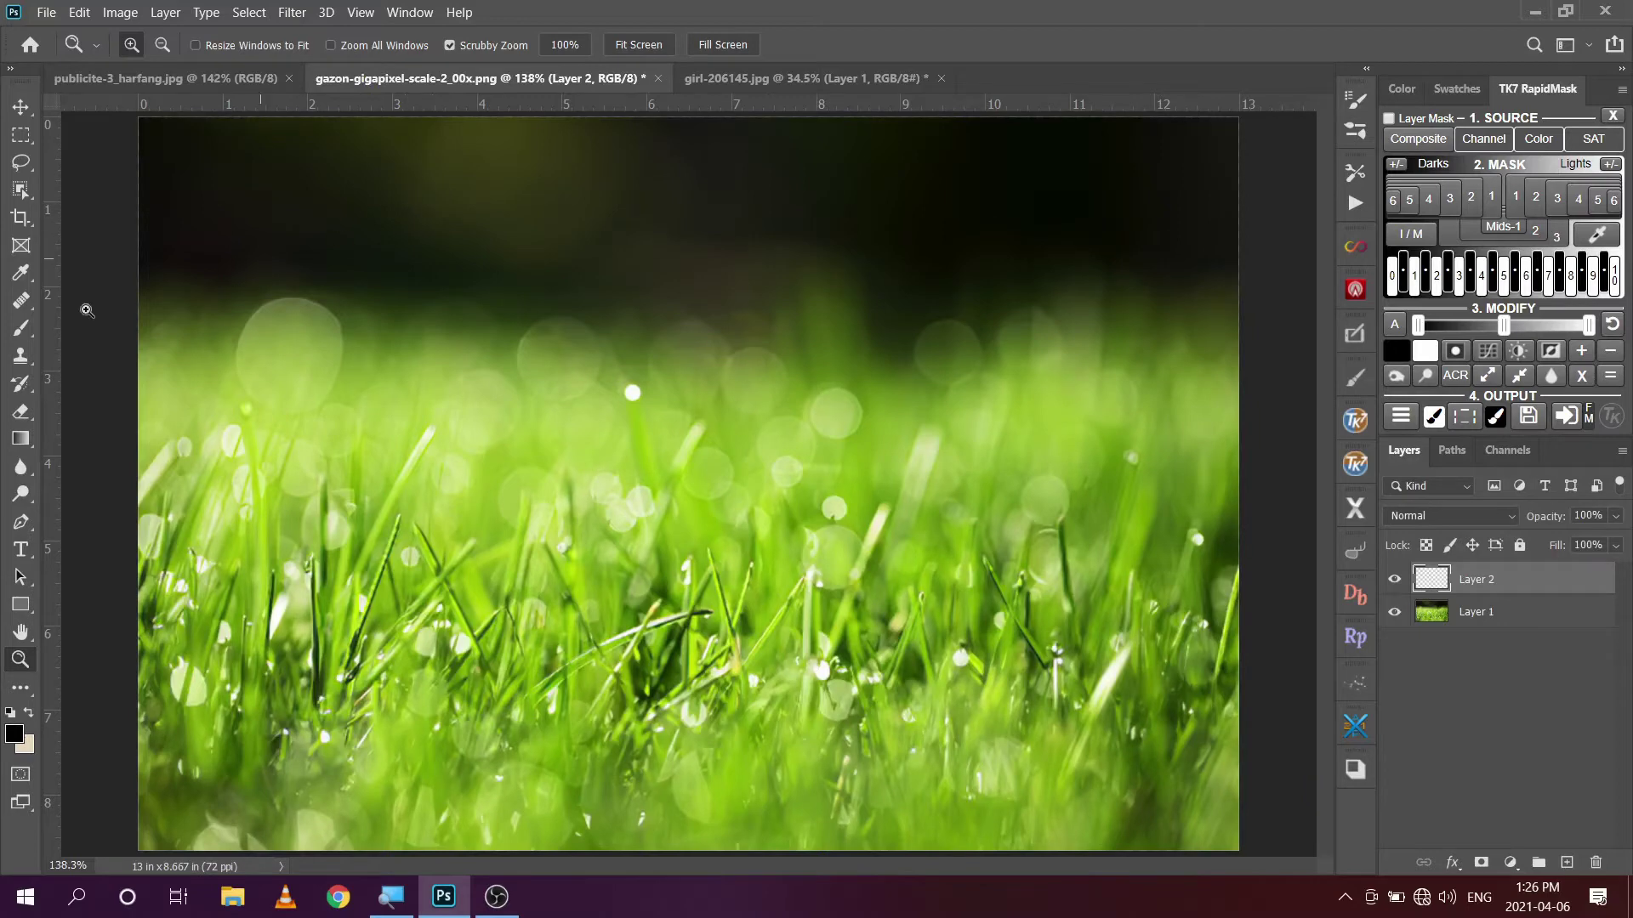
left_click(20, 303)
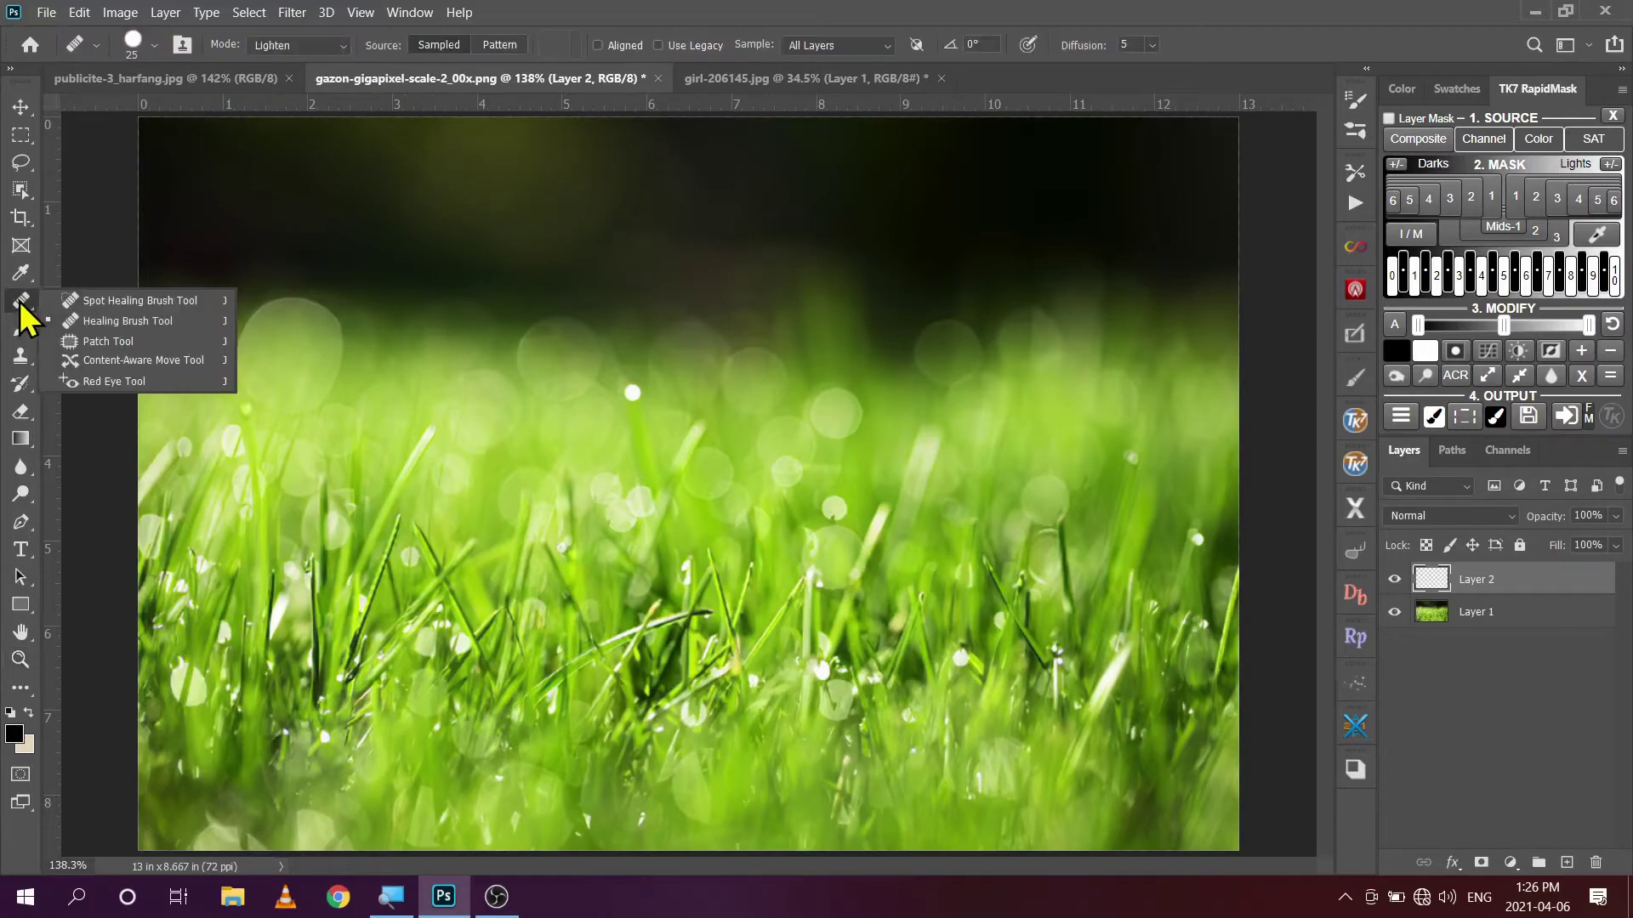
left_click(109, 302)
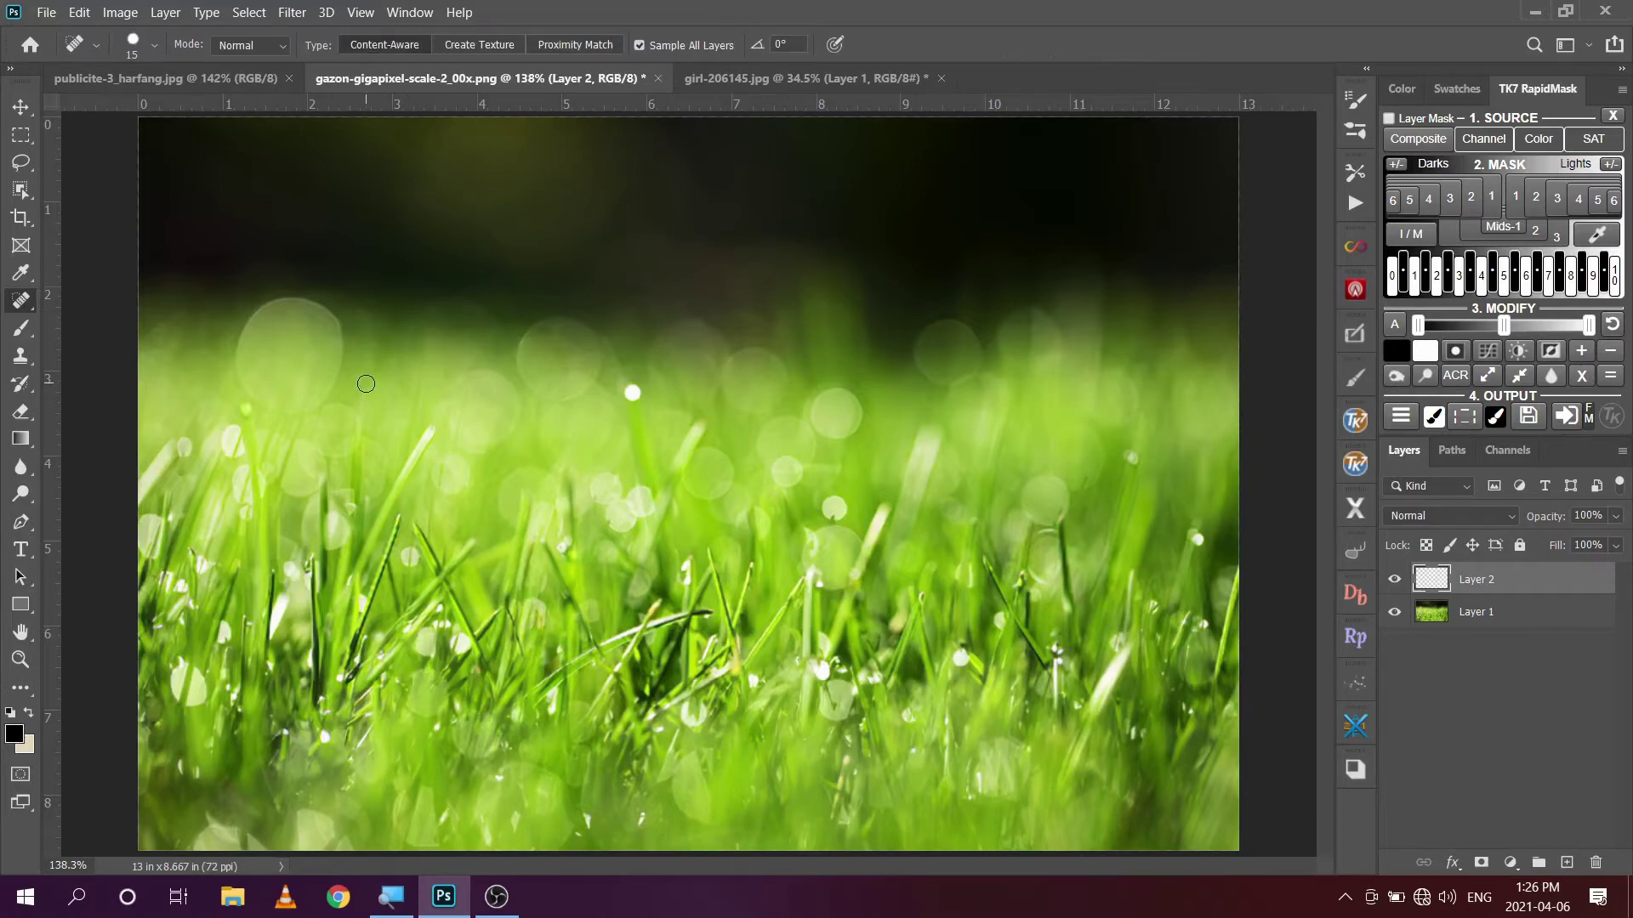
key("bracketright")
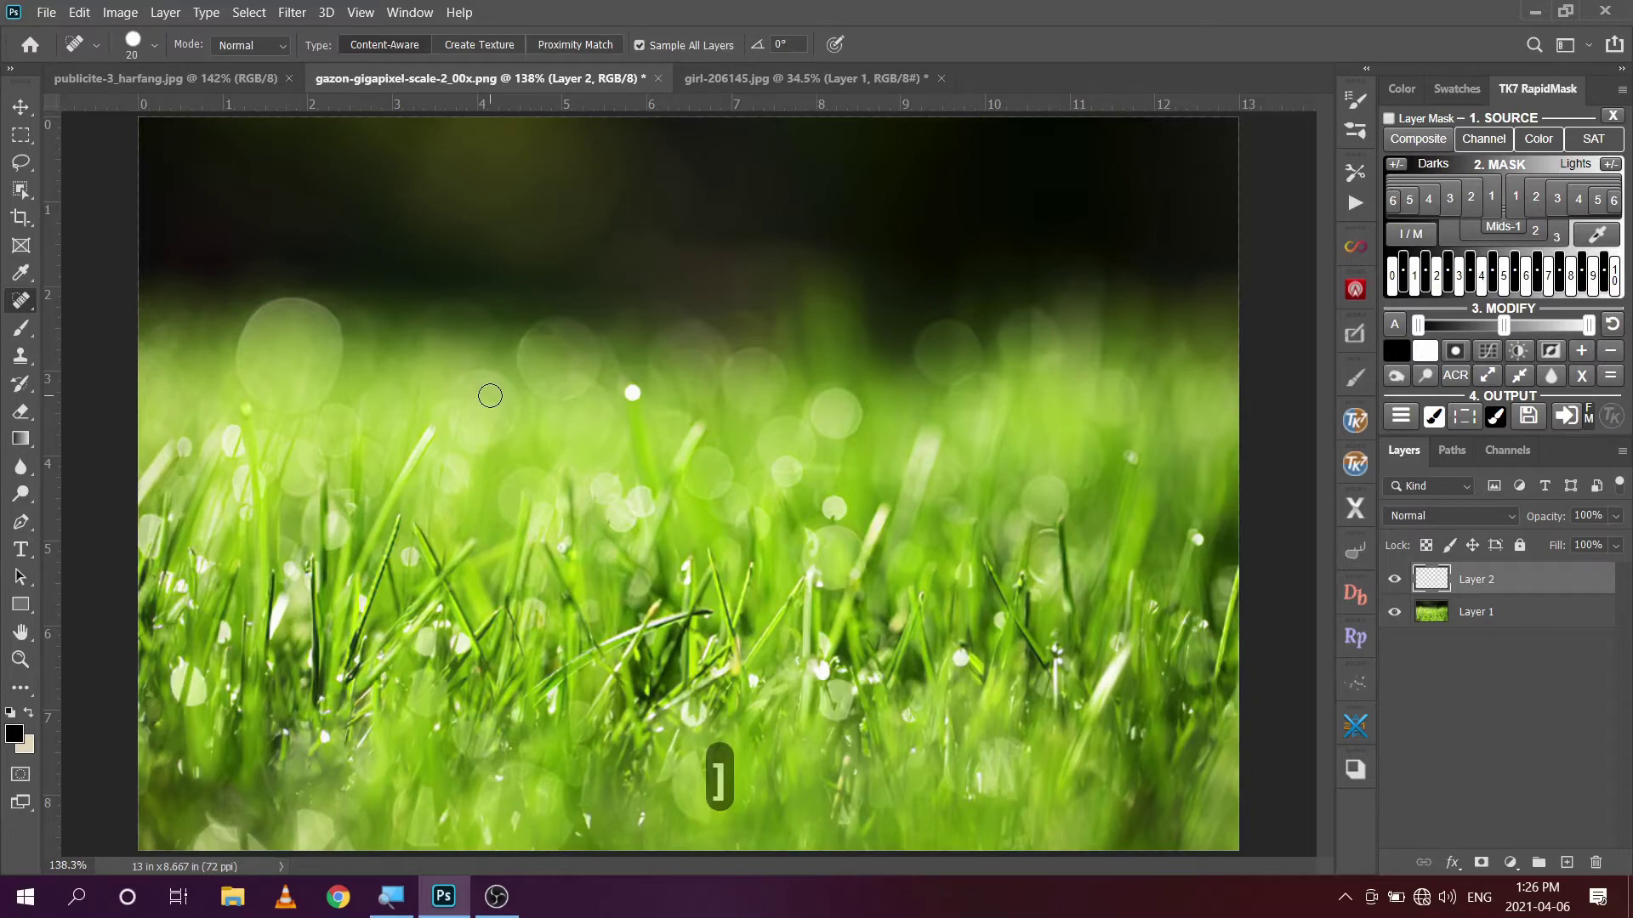
key("bracketright")
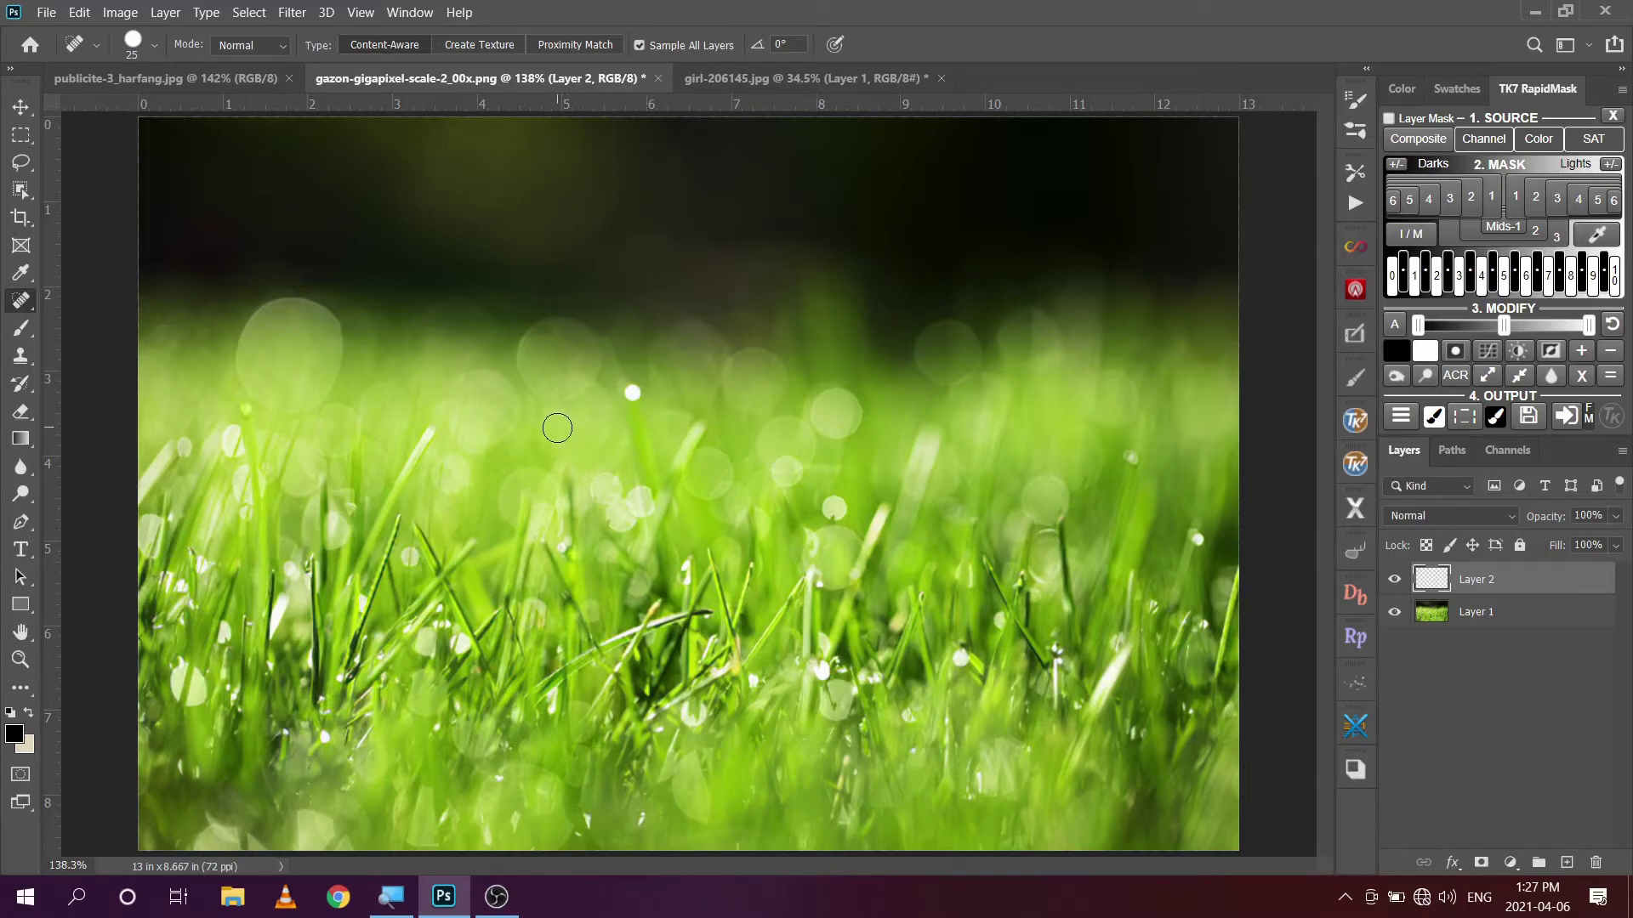
left_click(631, 393)
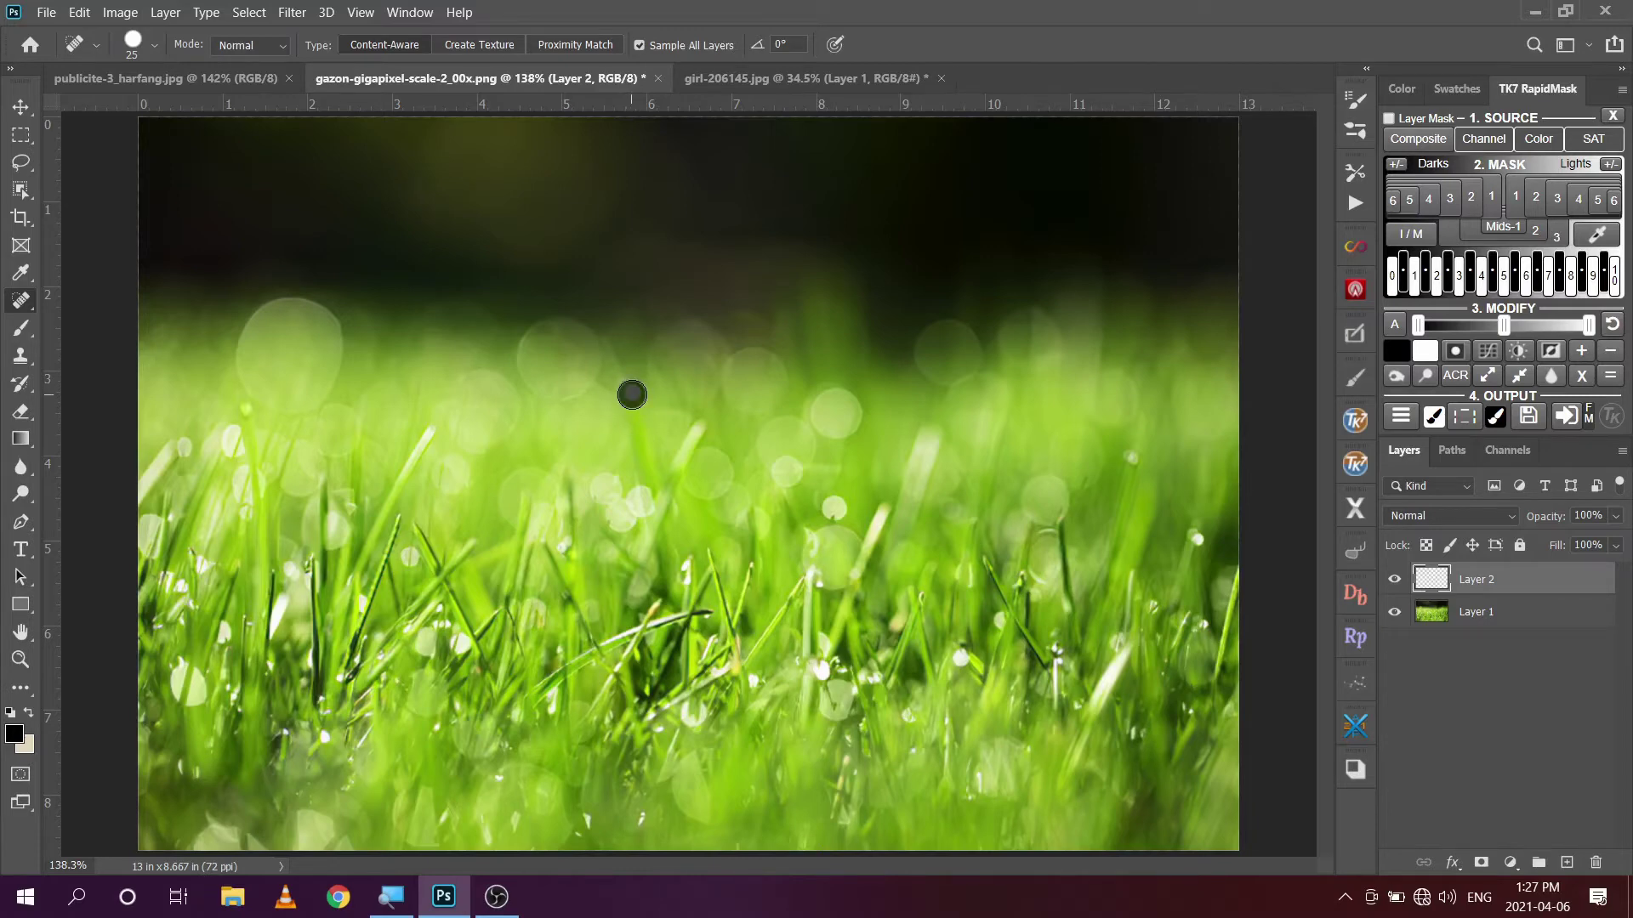
left_click(632, 393)
Heal the two pale out-of-focus grass blades and the small bright dot in the right part of the grass.
left_click_drag(675, 469, 705, 427)
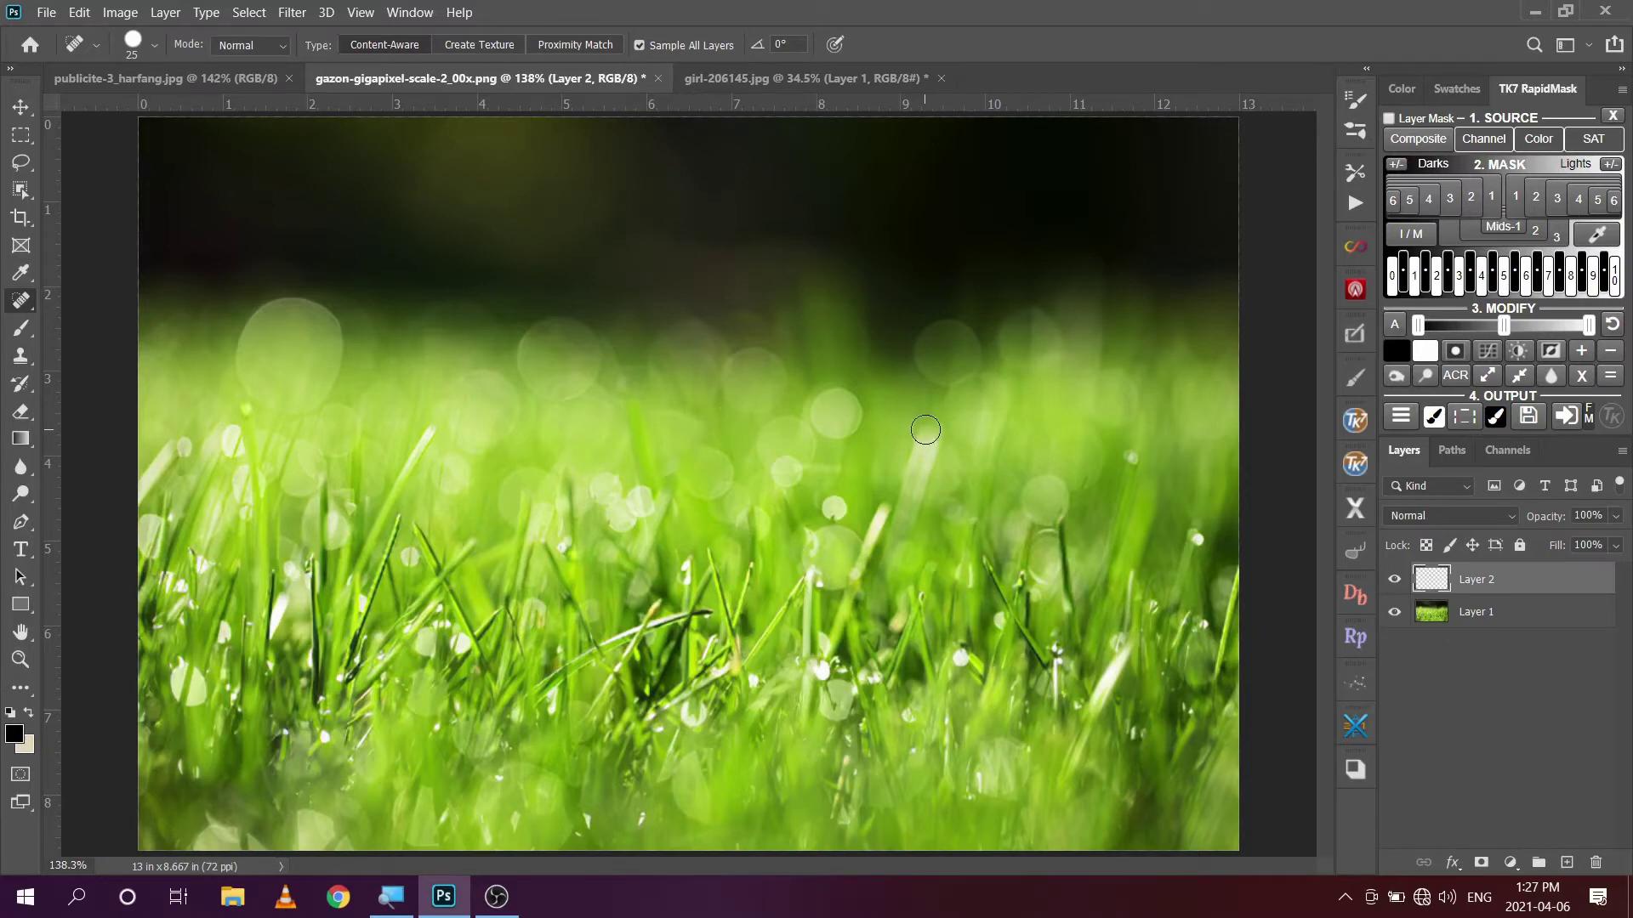
mouse_move(923, 431)
left_mouse_down()
mouse_move(911, 491)
mouse_move(937, 423)
left_mouse_up()
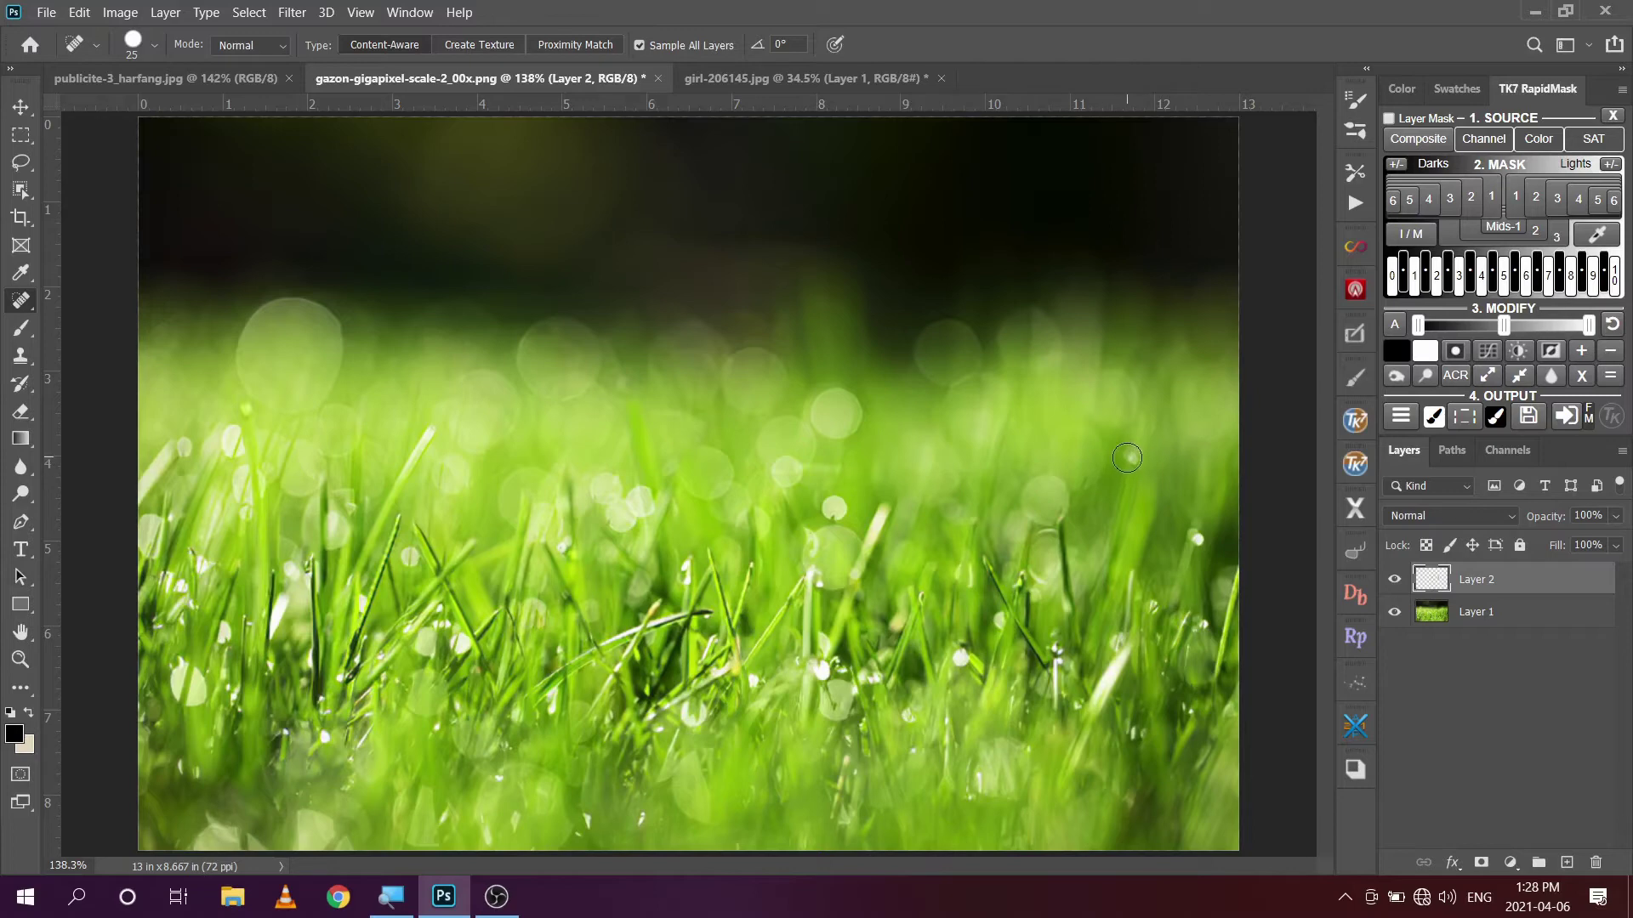
left_click_drag(1127, 457, 1127, 457)
Heal the bright blade along the image's right edge with brush size 20, undoing the size 25 attempt, and remove the white dot above it.
left_click_drag(1234, 570, 1208, 699)
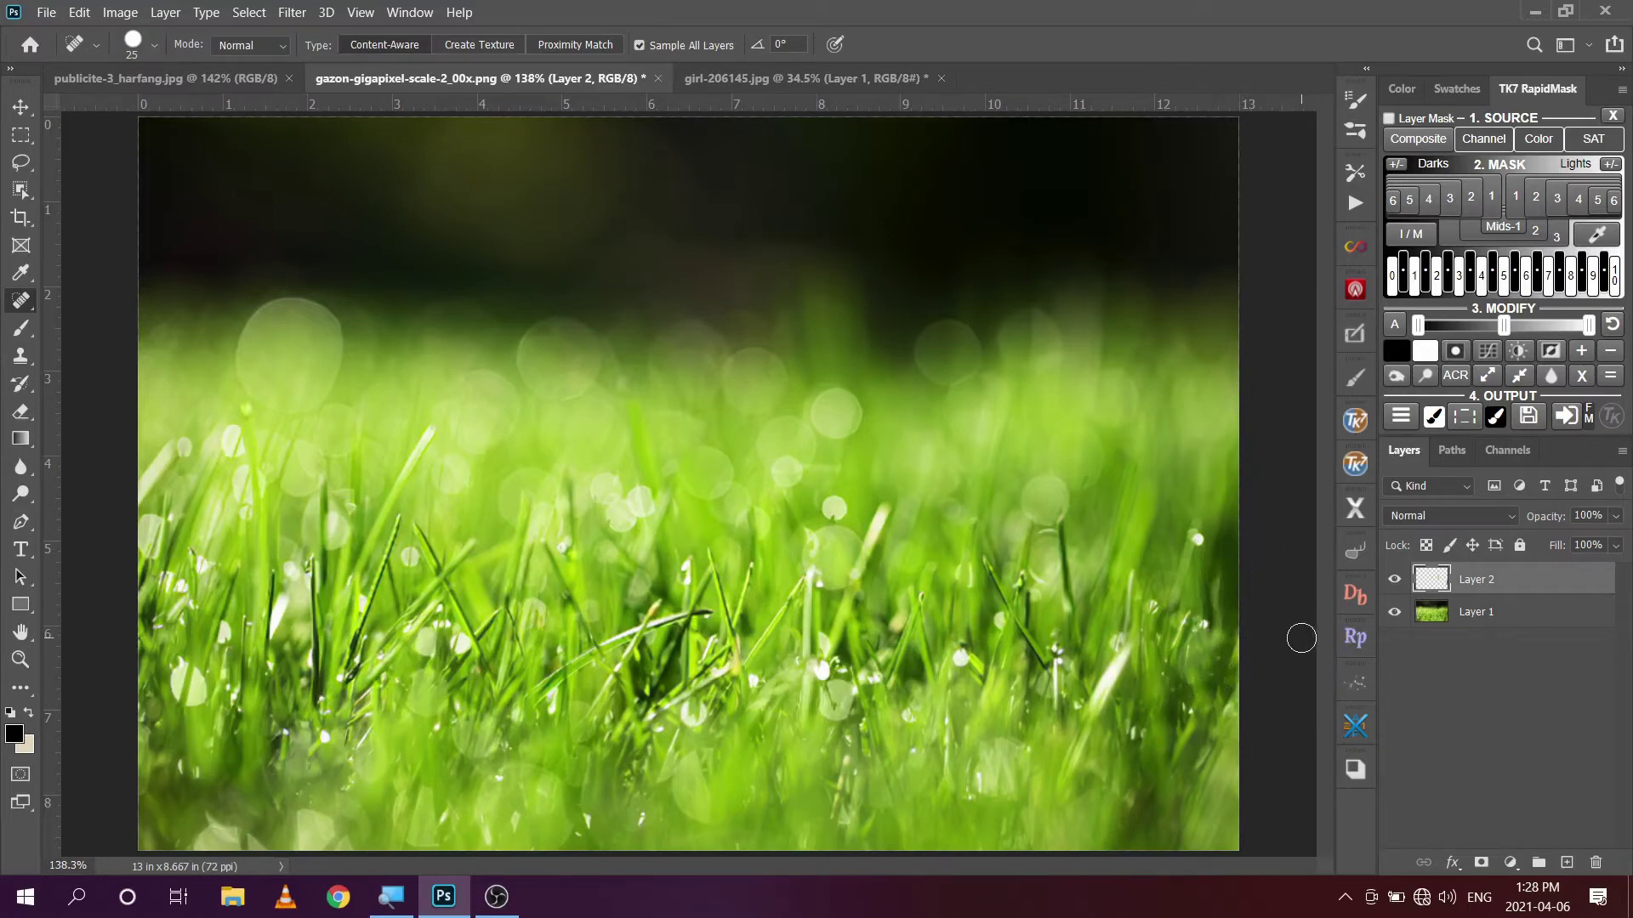
key("ctrl+z")
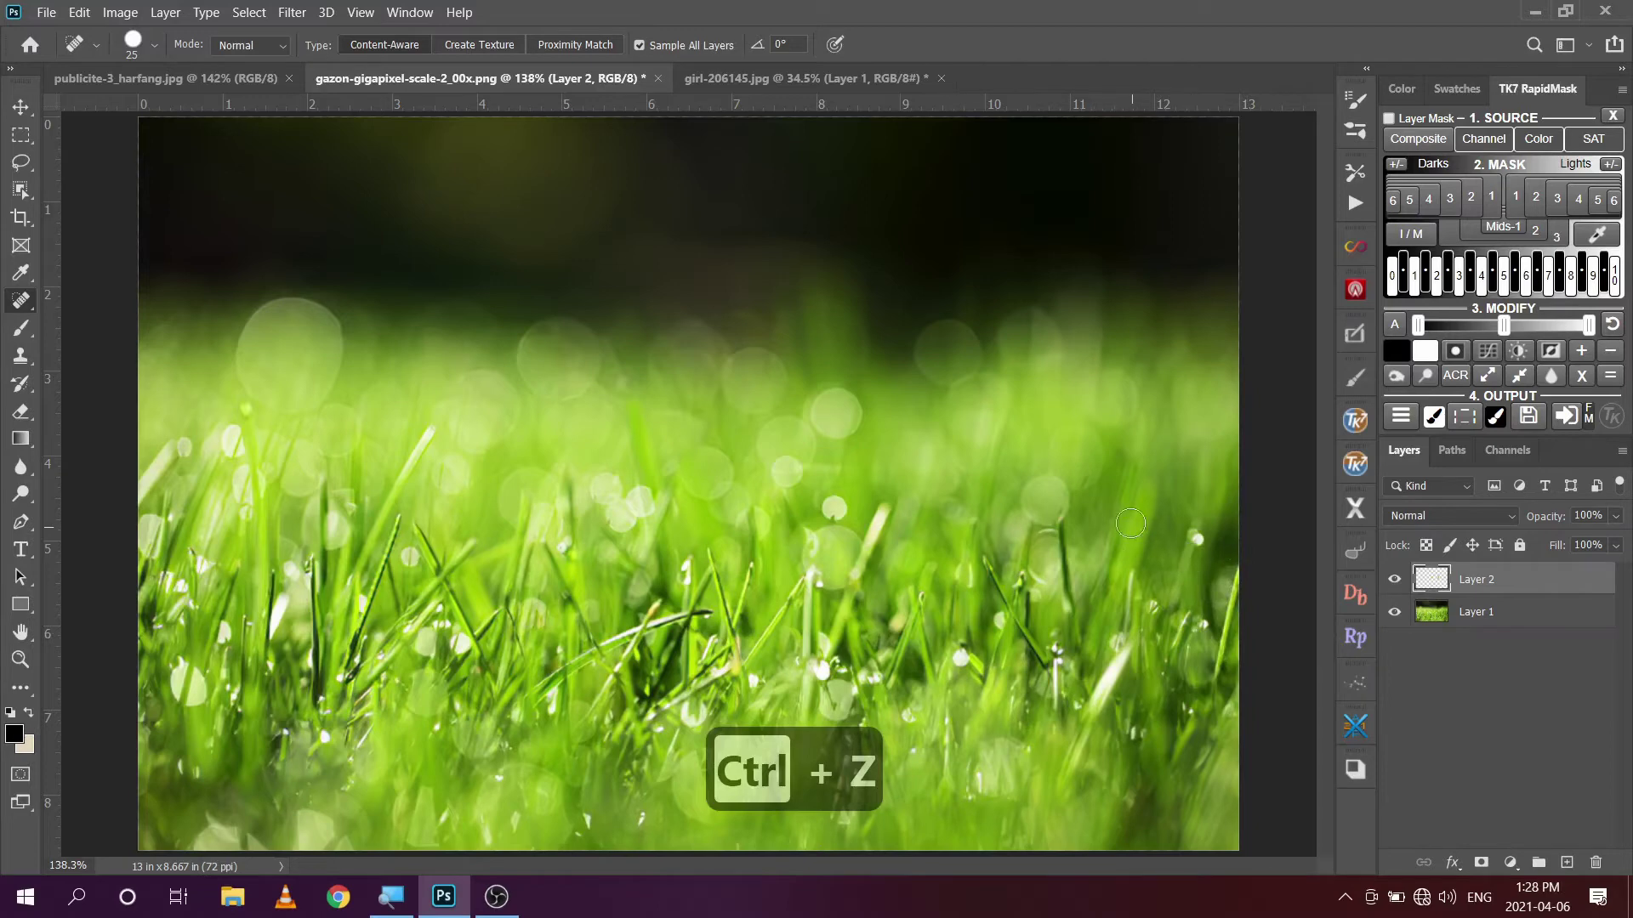
key("bracketleft")
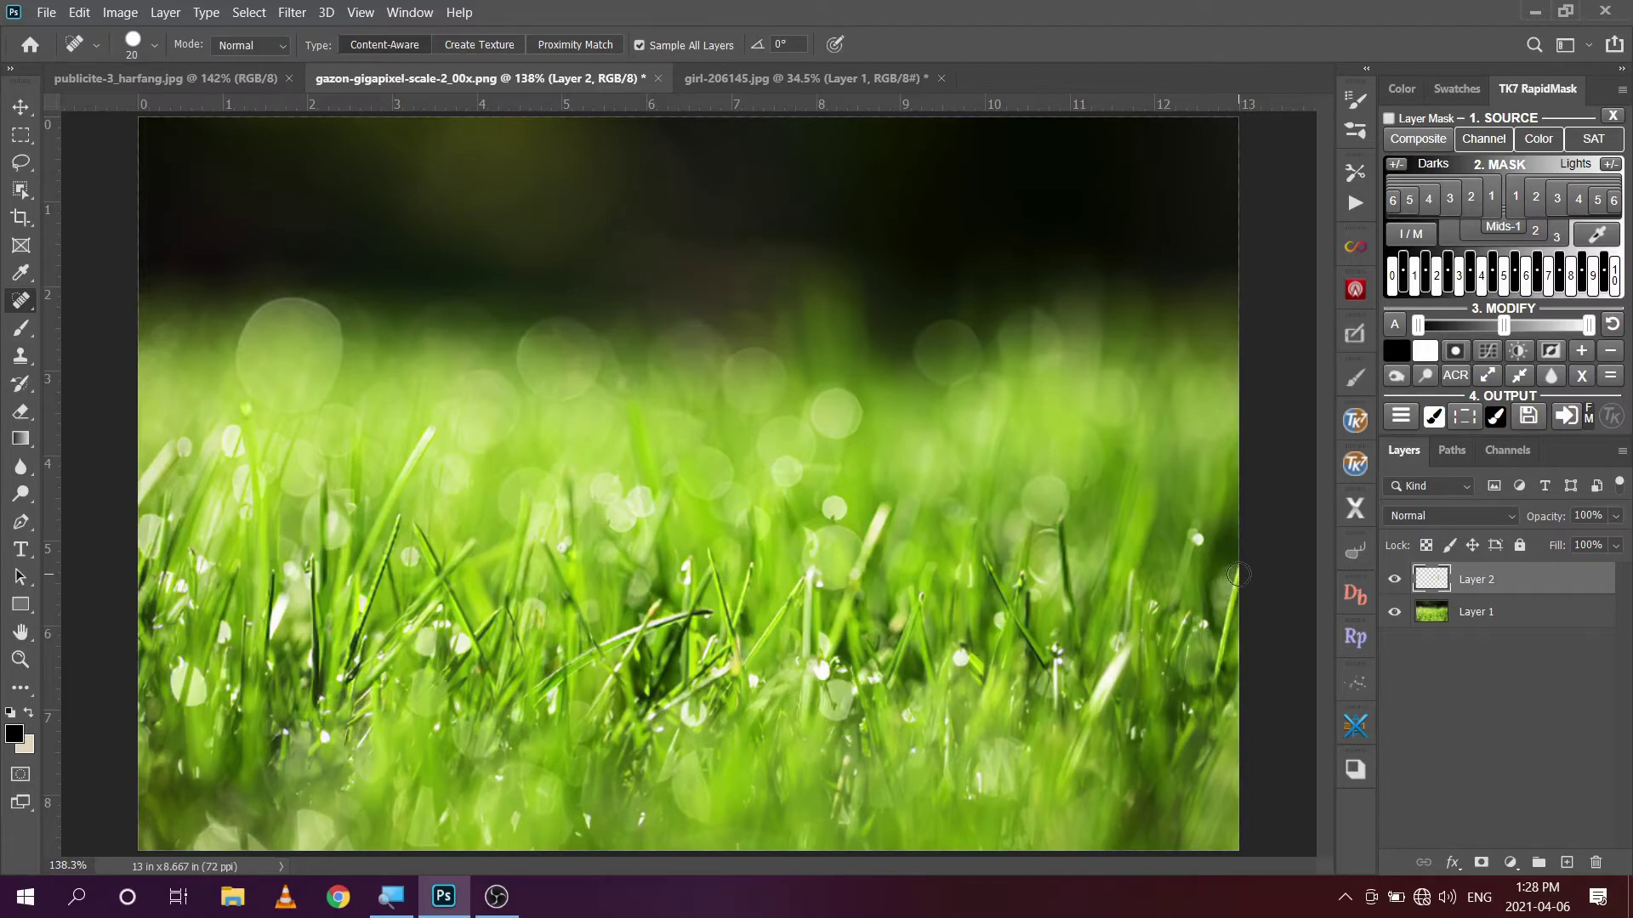
left_click_drag(1237, 575, 1218, 680)
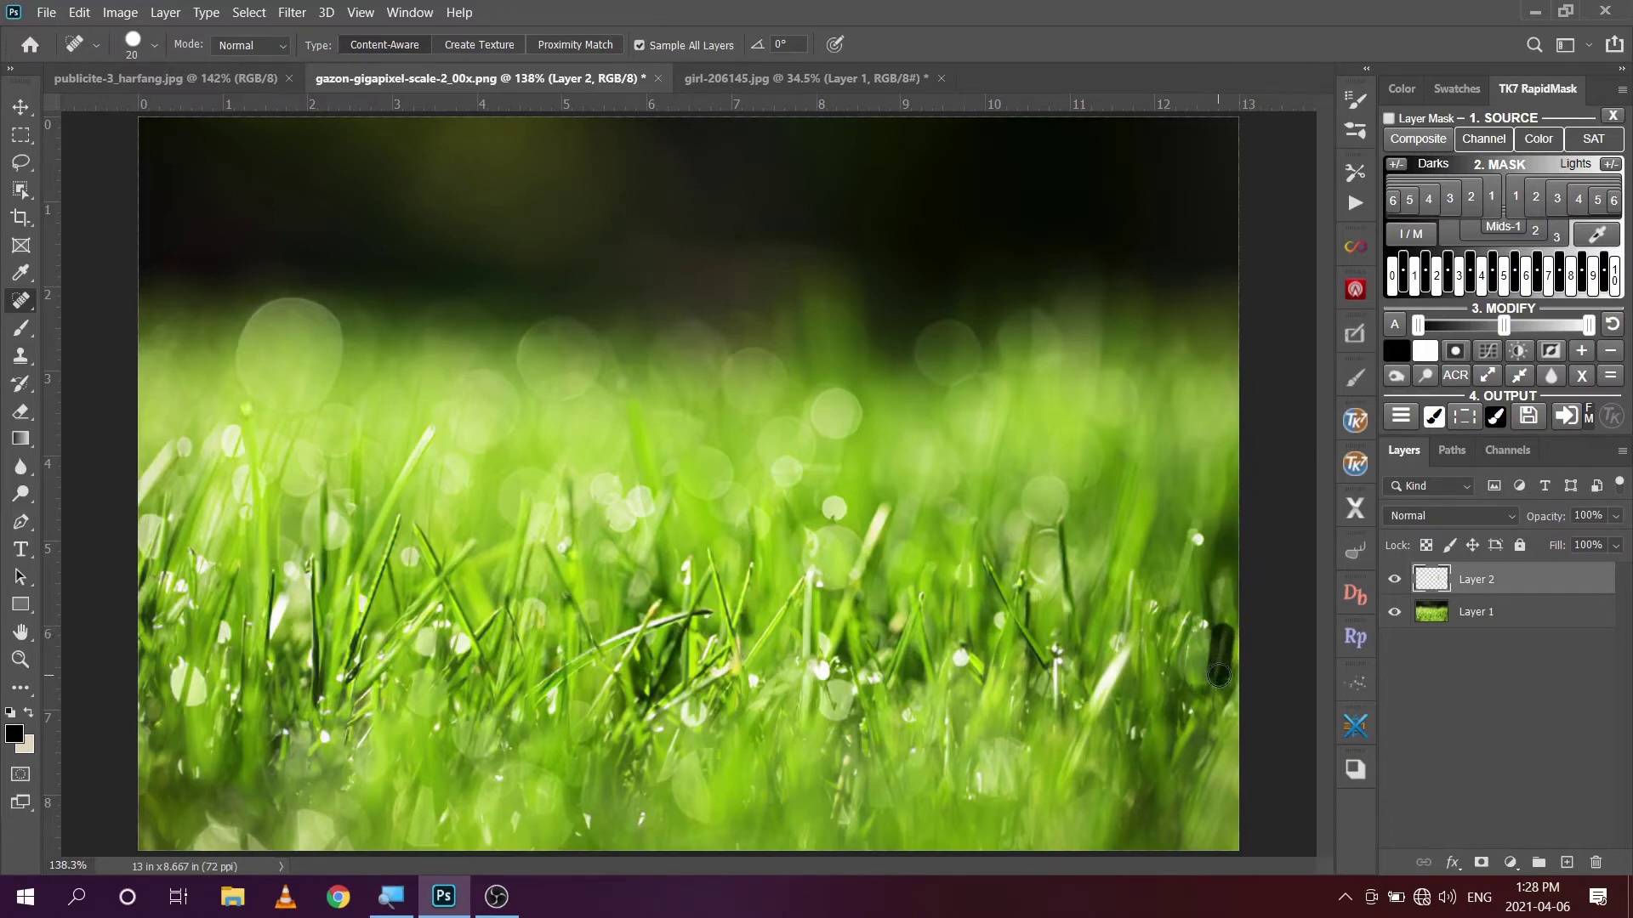
left_click(1196, 538)
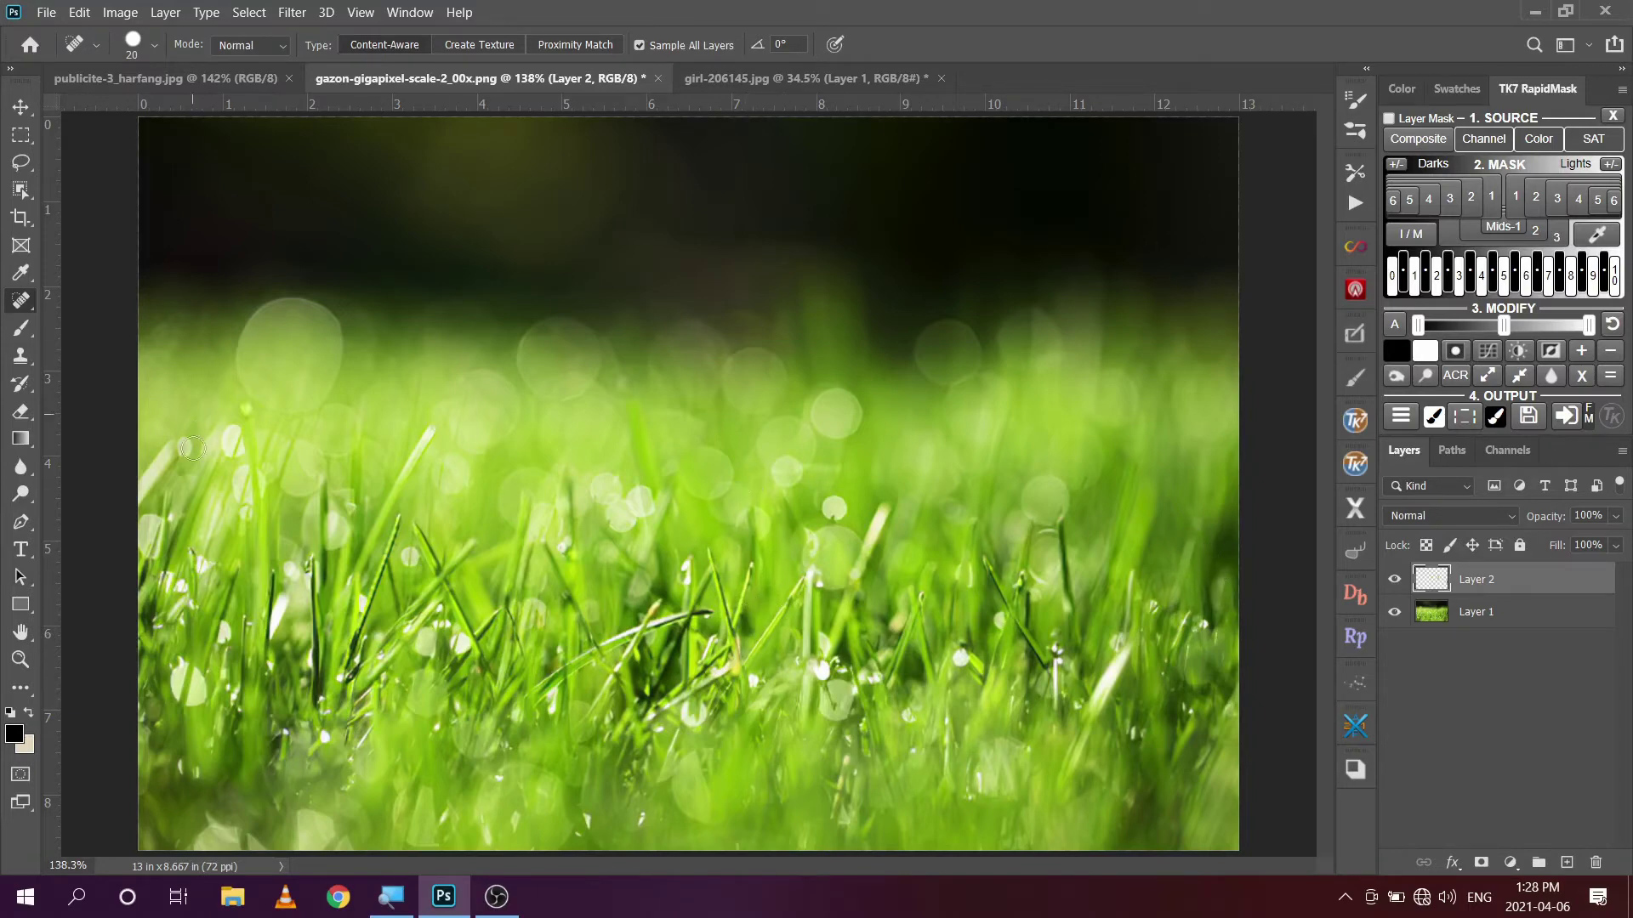
Spot-heal the small bright droplets scattered across the left side and lower edge of the grass.
left_click(246, 409)
left_click(235, 540)
left_click(177, 768)
left_click(324, 737)
left_click(441, 818)
left_click(491, 778)
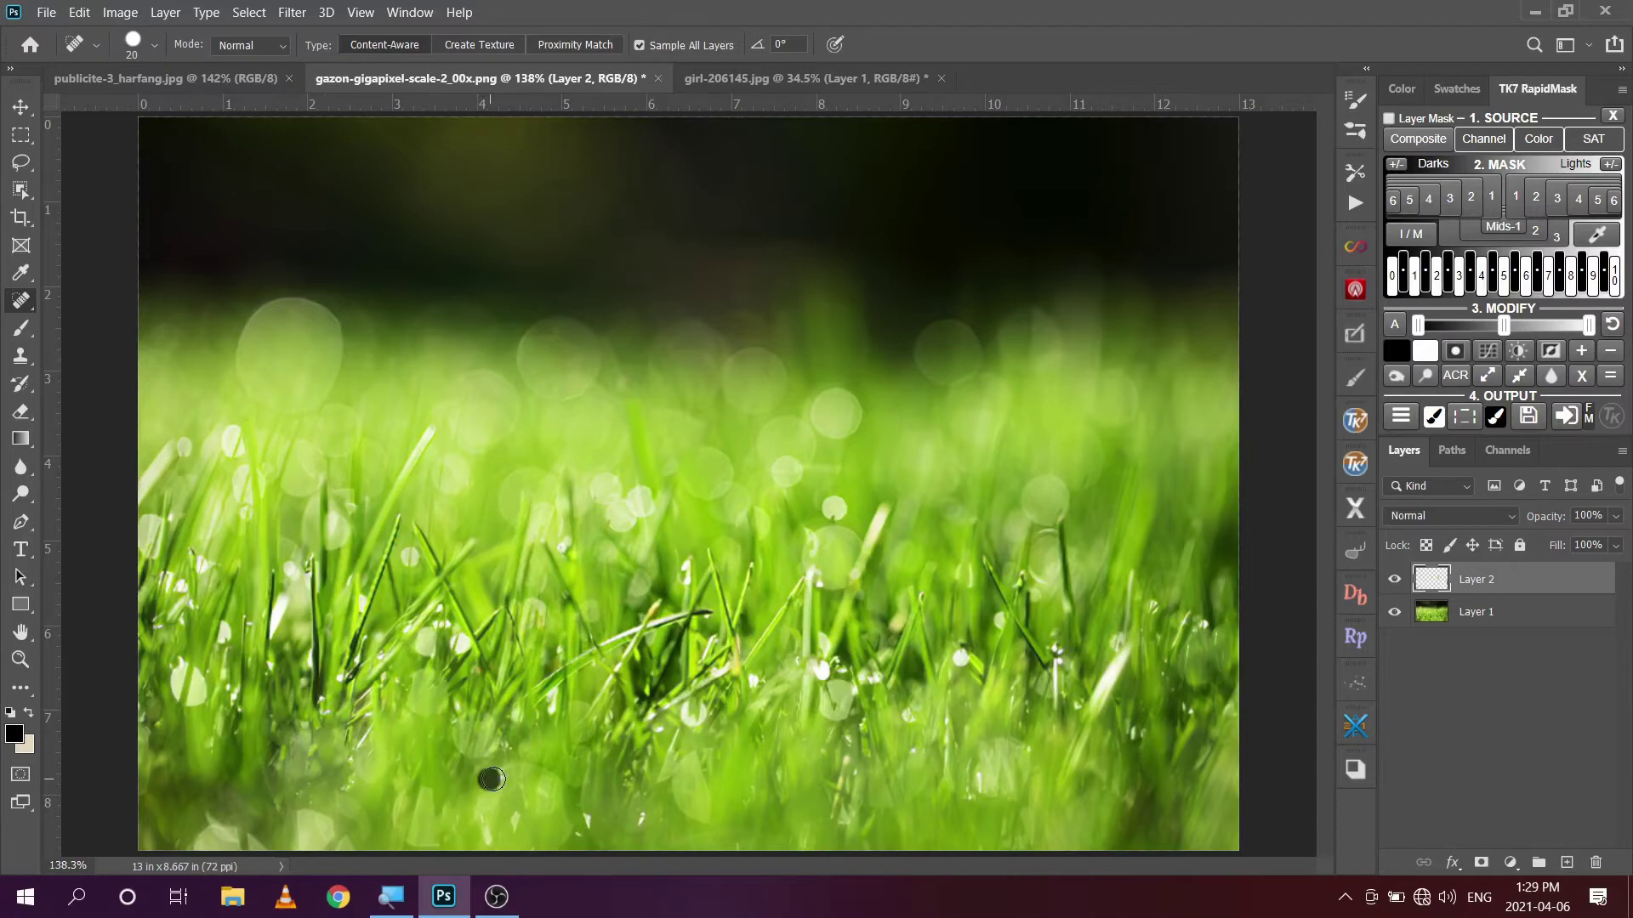
left_click(501, 780)
left_click(593, 820)
left_click(578, 838)
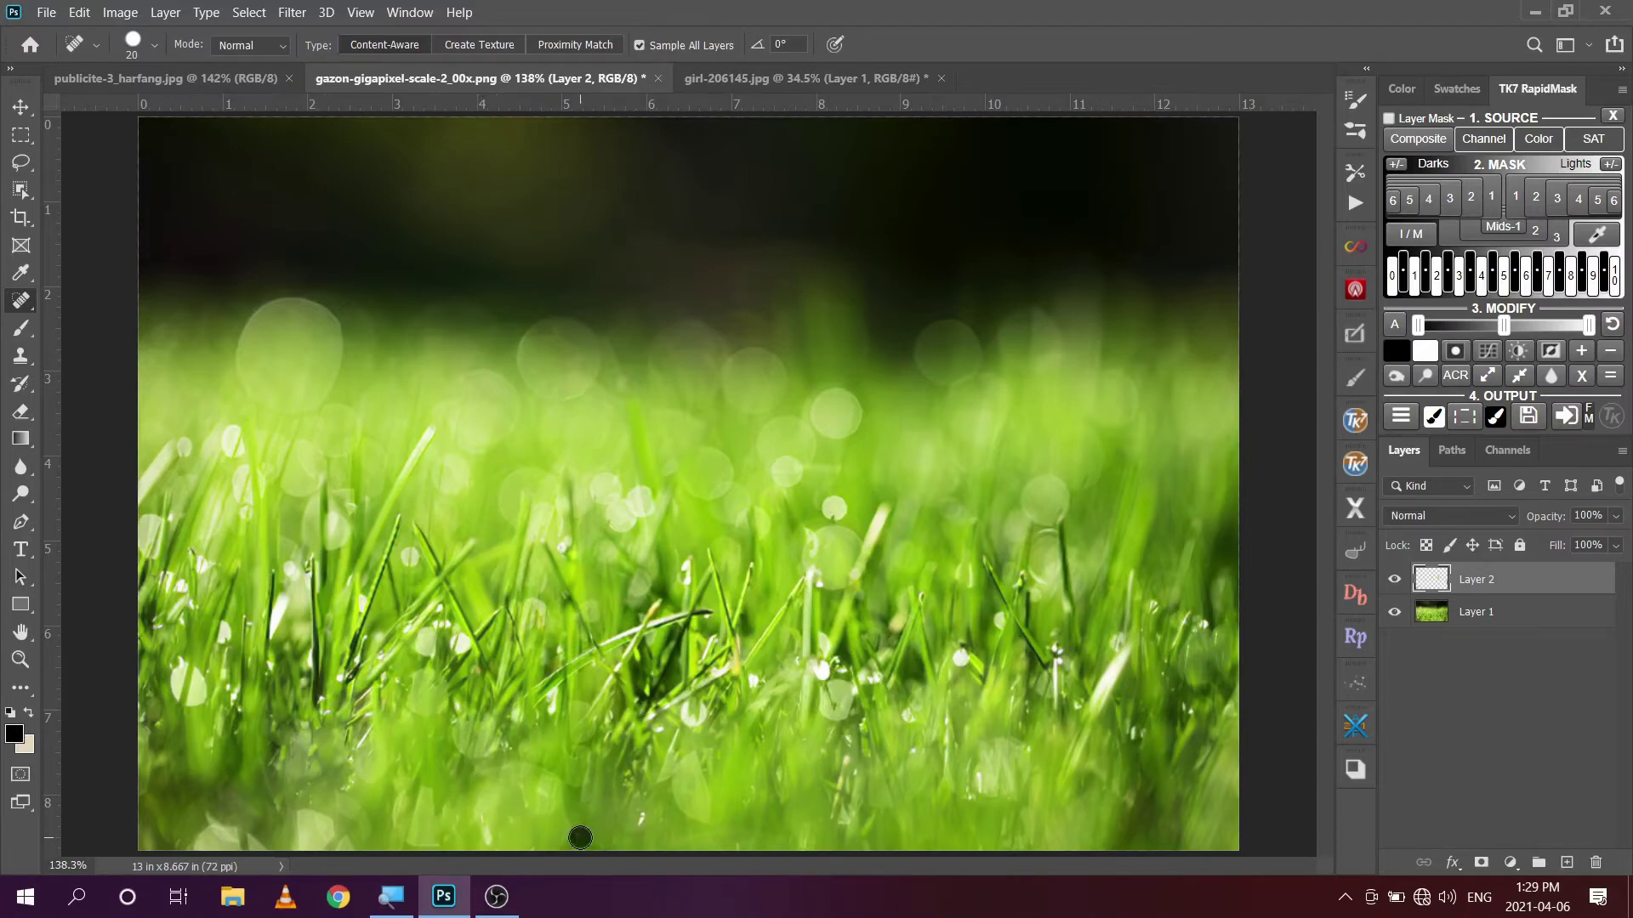
left_click(481, 826)
Heal the pale blade at the image's left edge with brush size 25, and compare the retouching with Layer 2 hidden and shown.
mouse_move(139, 482)
left_mouse_down()
mouse_move(184, 444)
mouse_move(122, 519)
left_mouse_up()
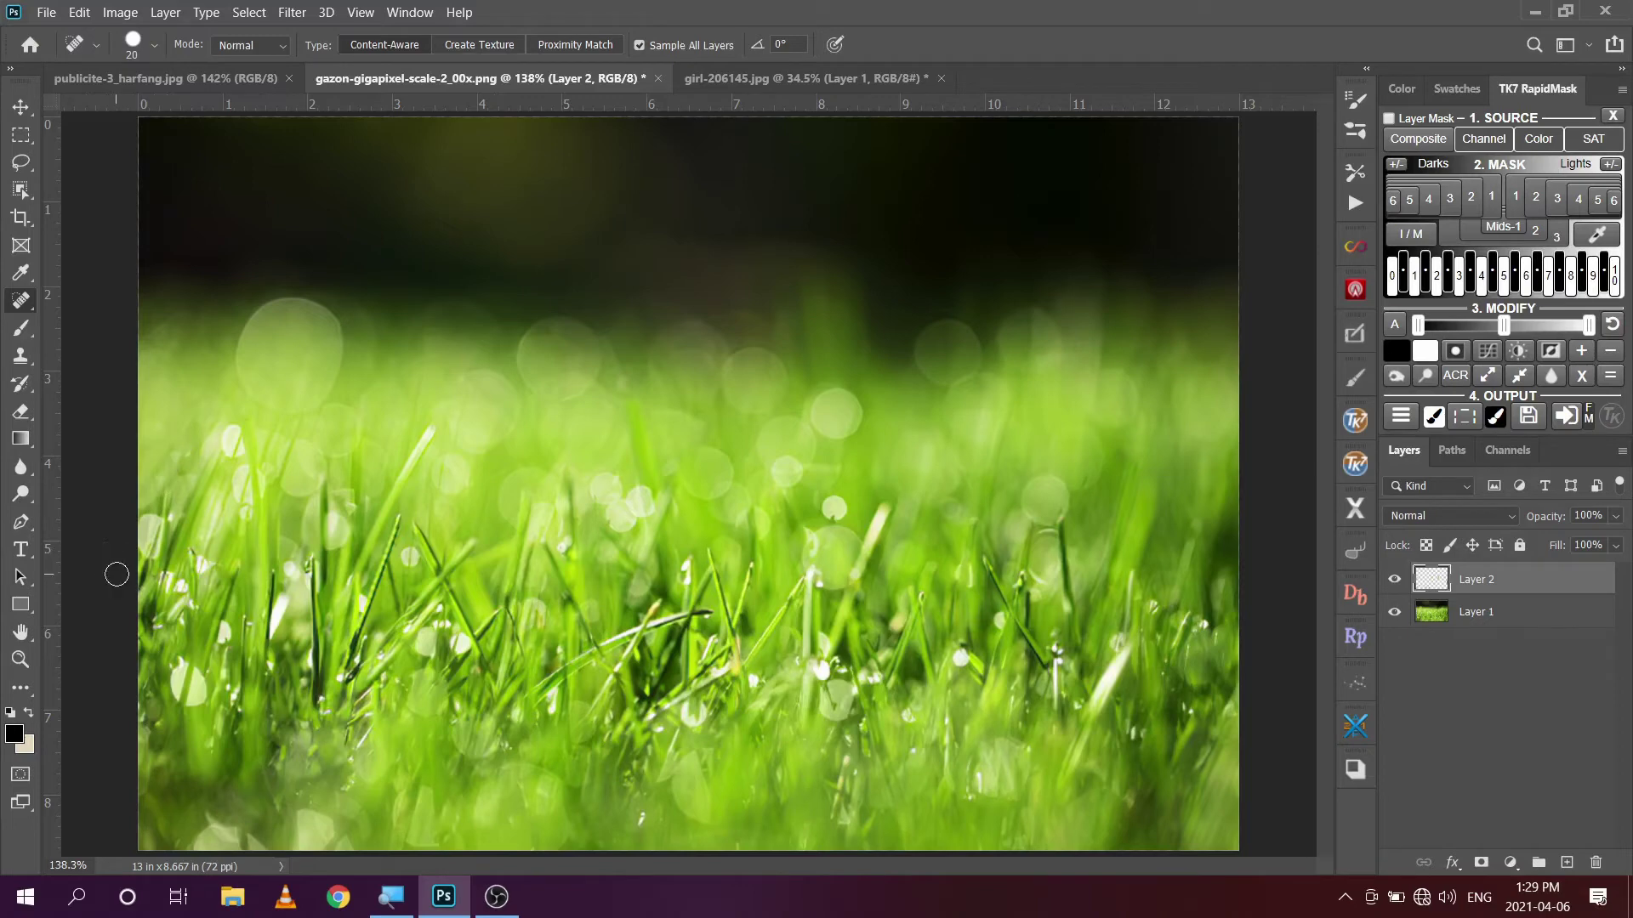
key("ctrl+z")
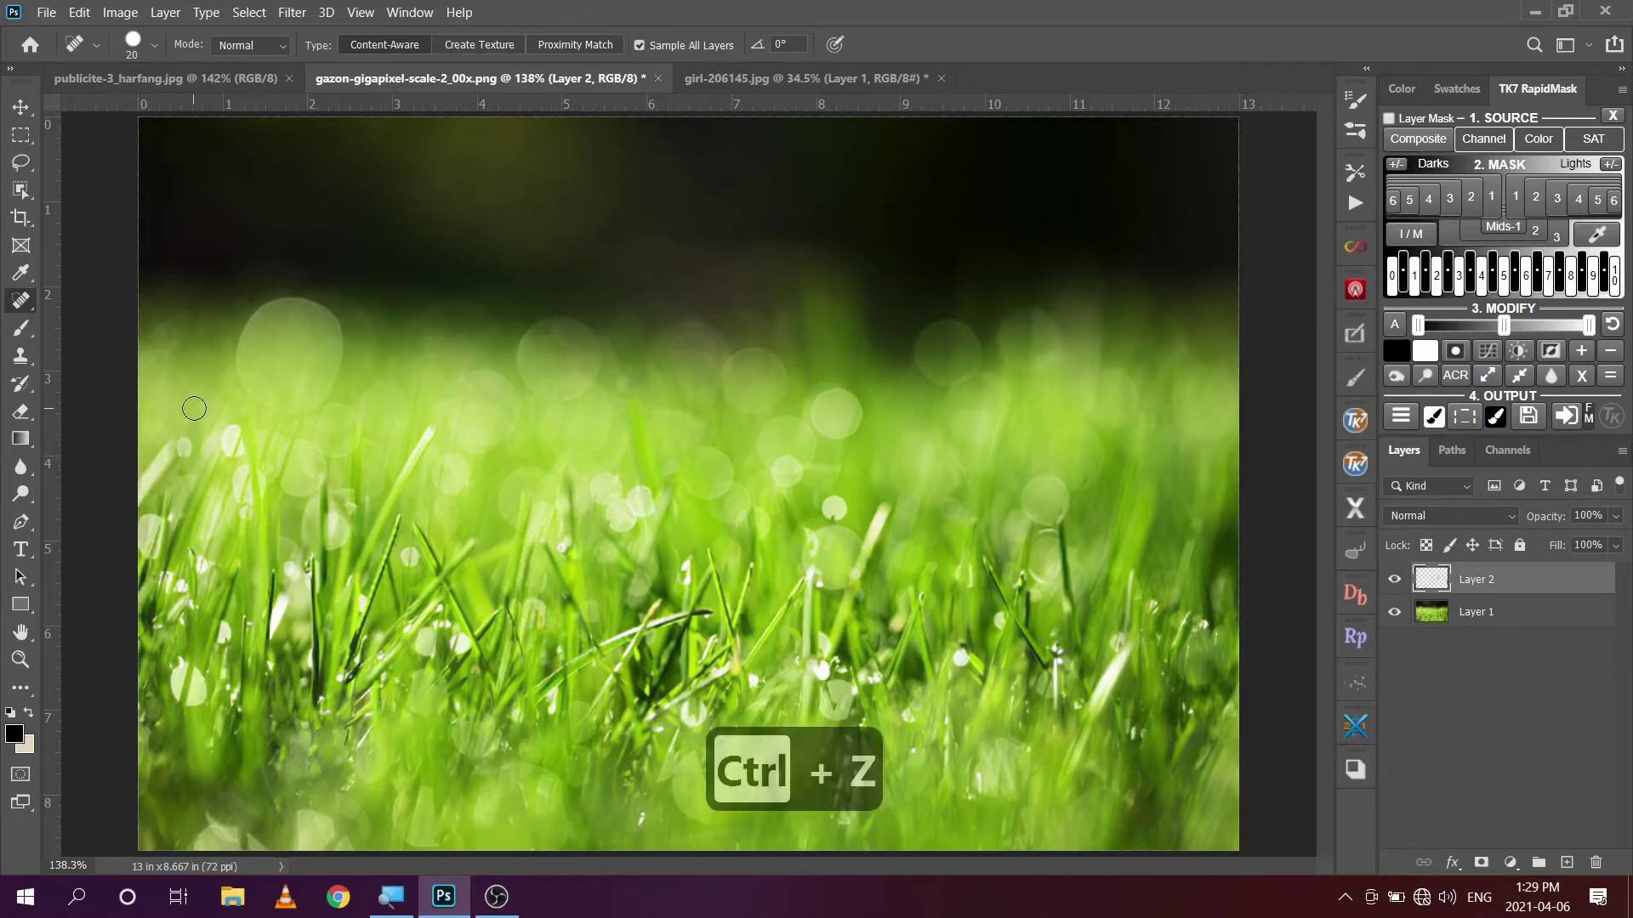
key("bracketright")
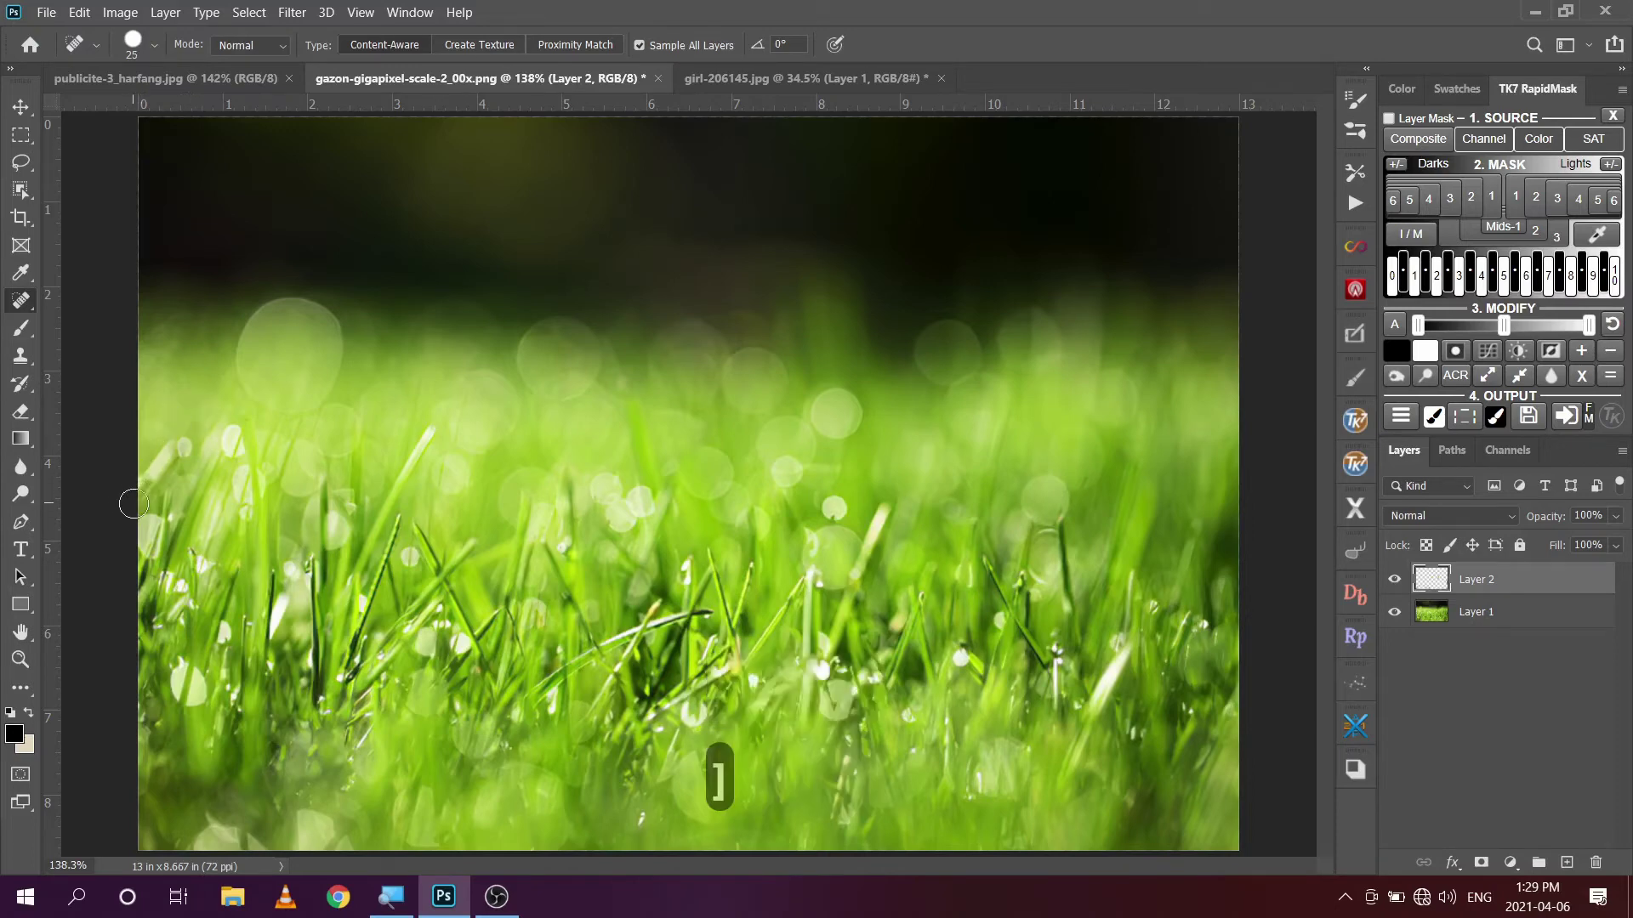
left_click_drag(129, 493, 180, 449)
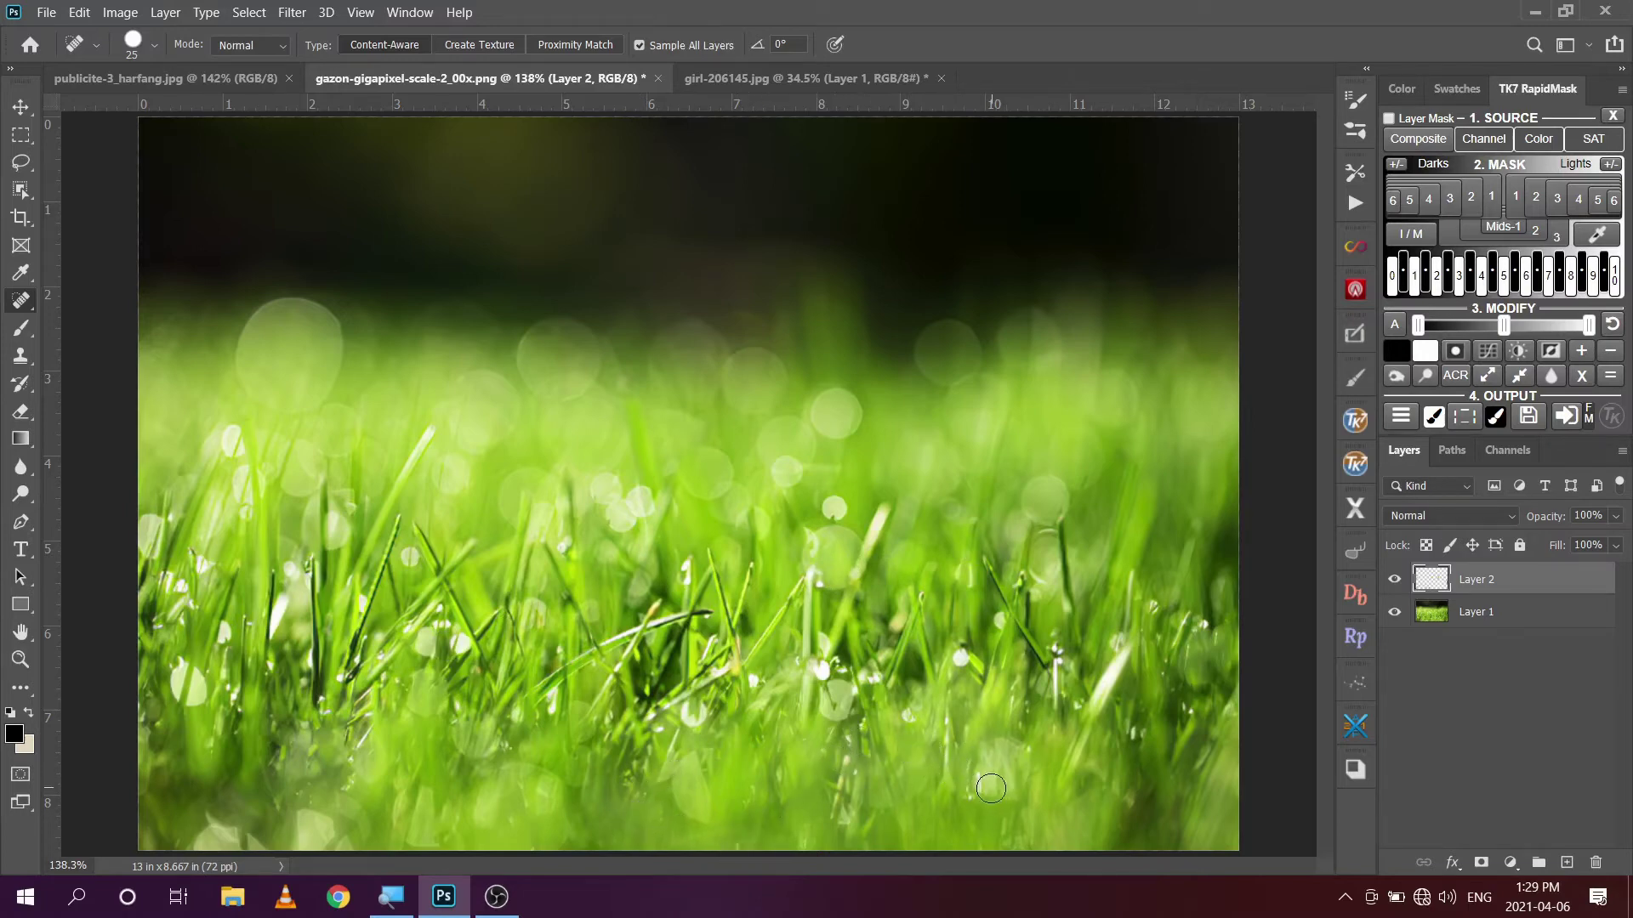
left_click(1395, 581)
left_click(1395, 582)
In girl-206145.jpg, remove the small reddish spot on the chest with the Spot Healing Brush, and undo the healing of the nearby mole.
left_click(789, 77)
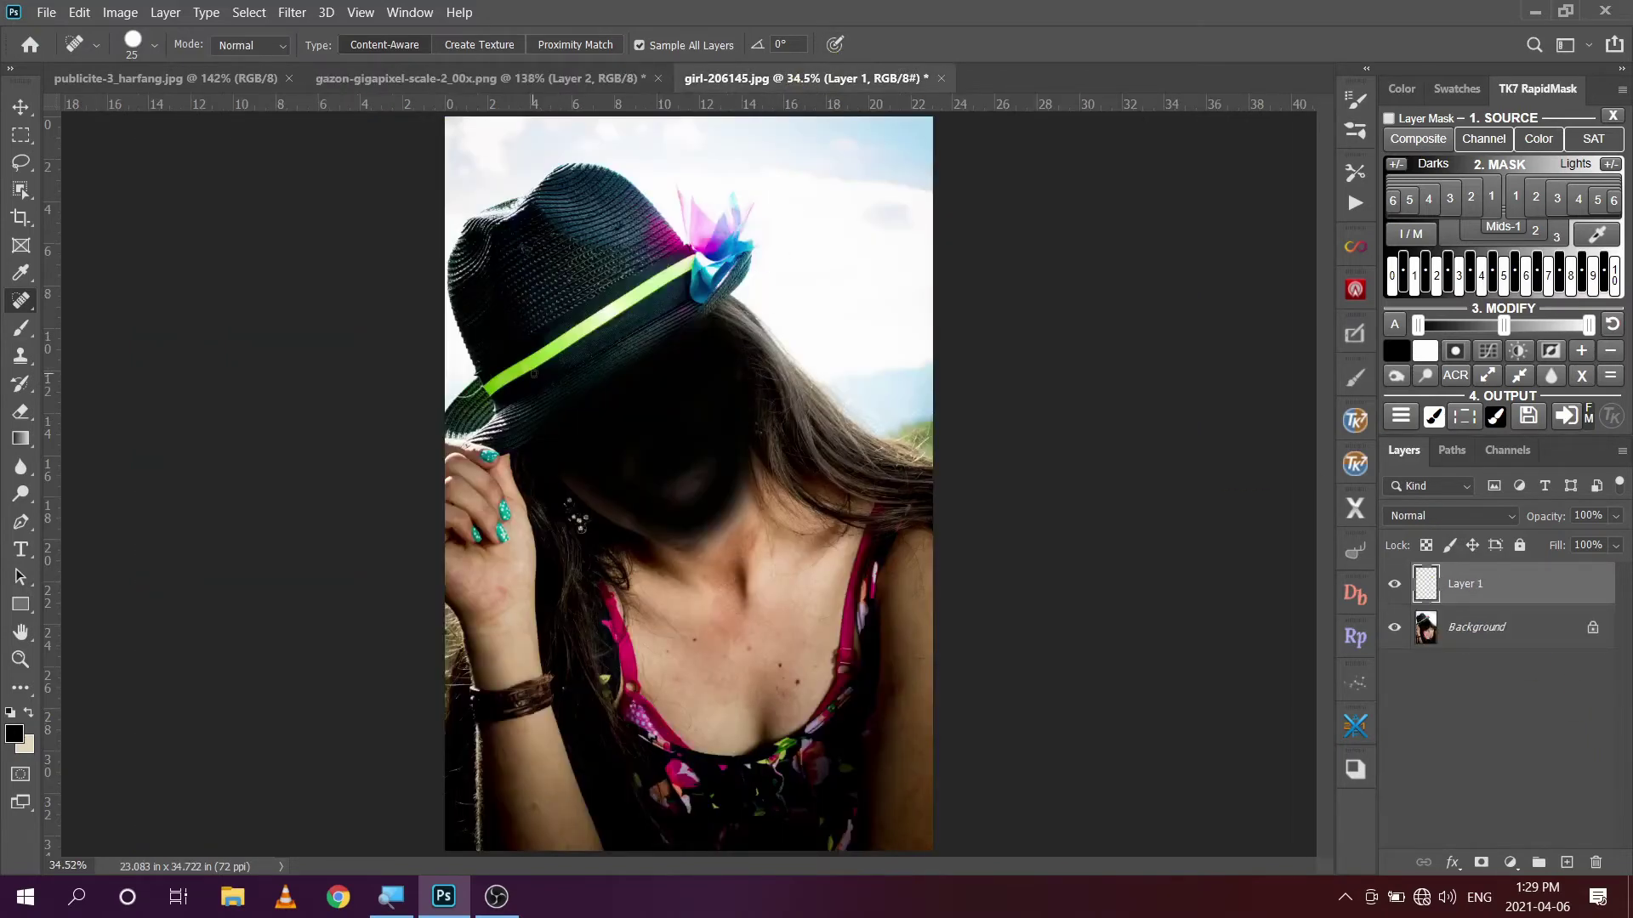
left_click(21, 660)
left_click_drag(785, 686, 867, 693)
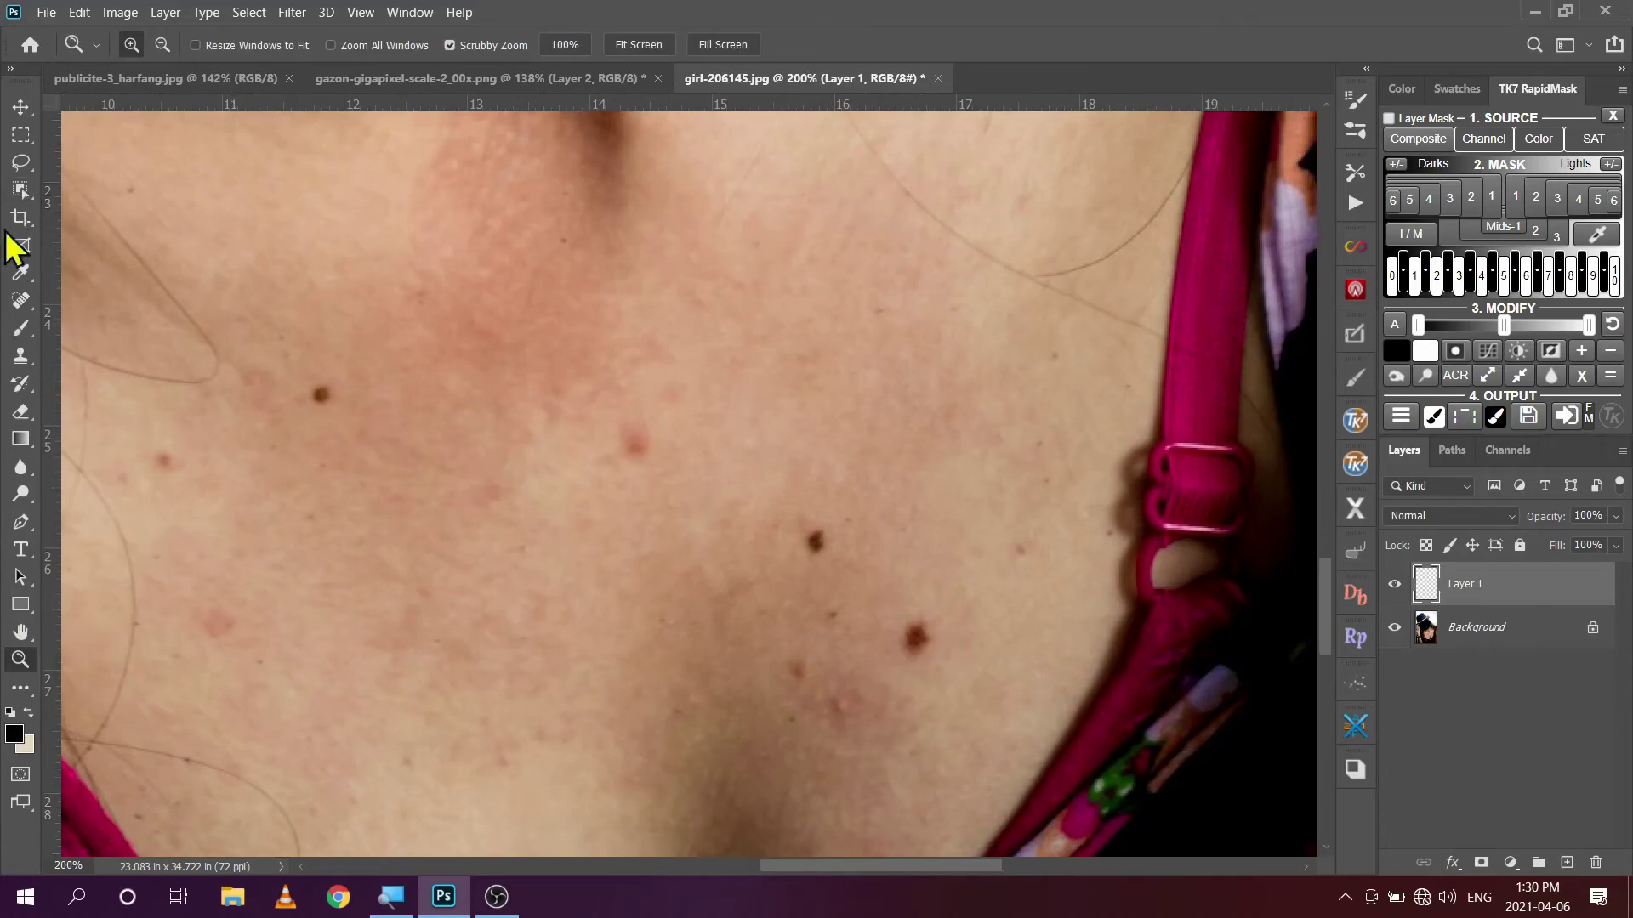
left_click_drag(20, 302, 109, 296)
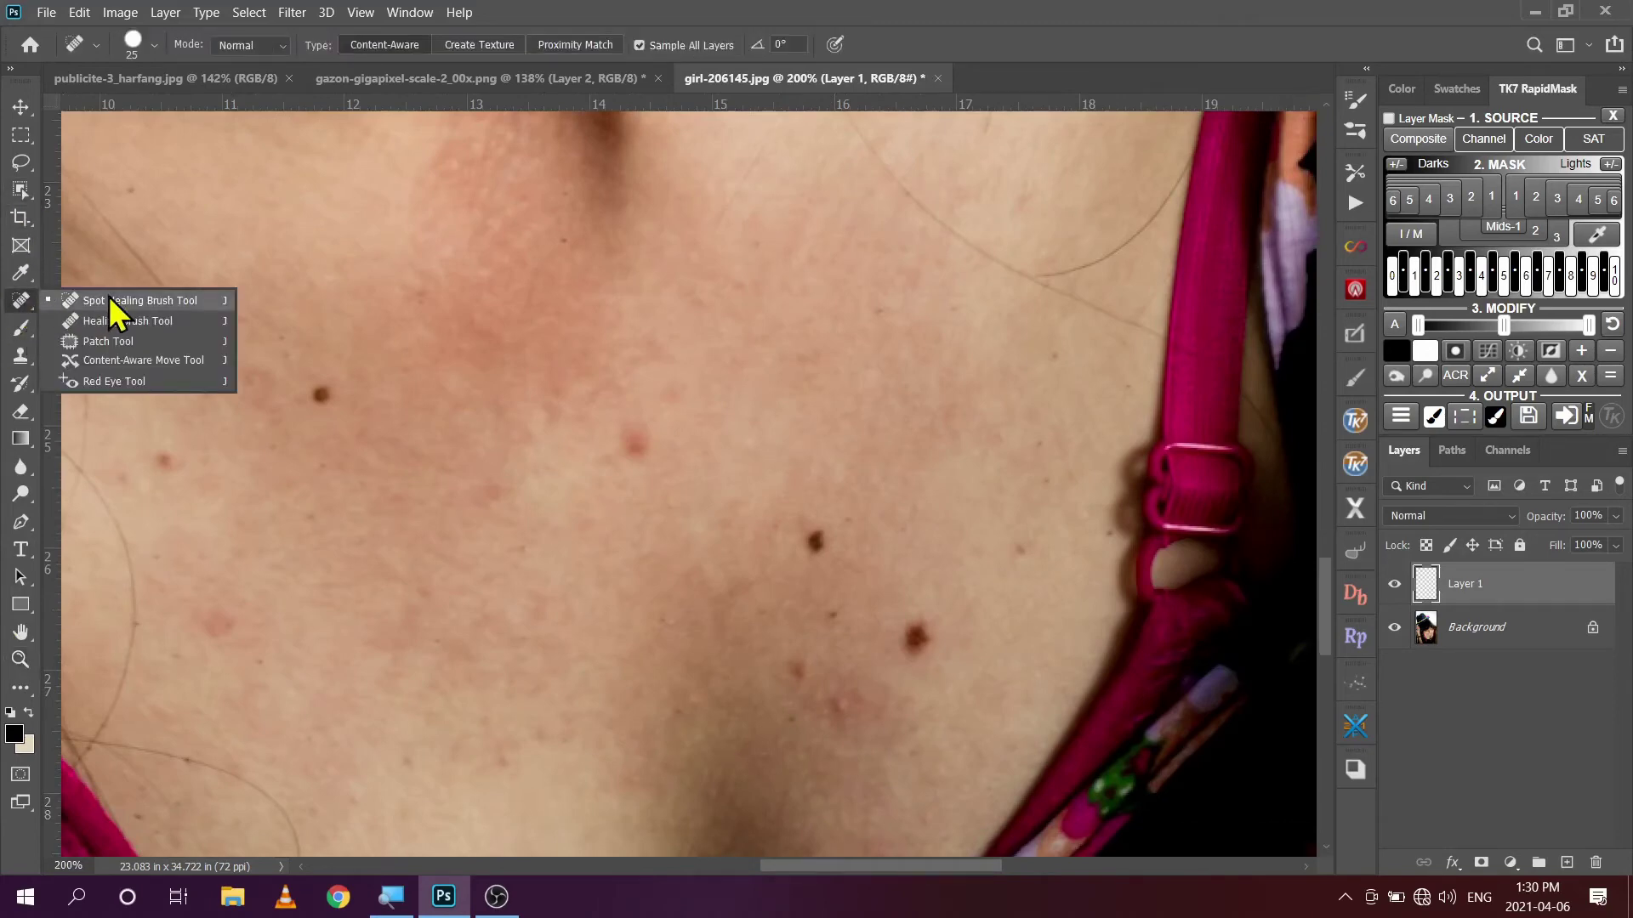
left_click(184, 302)
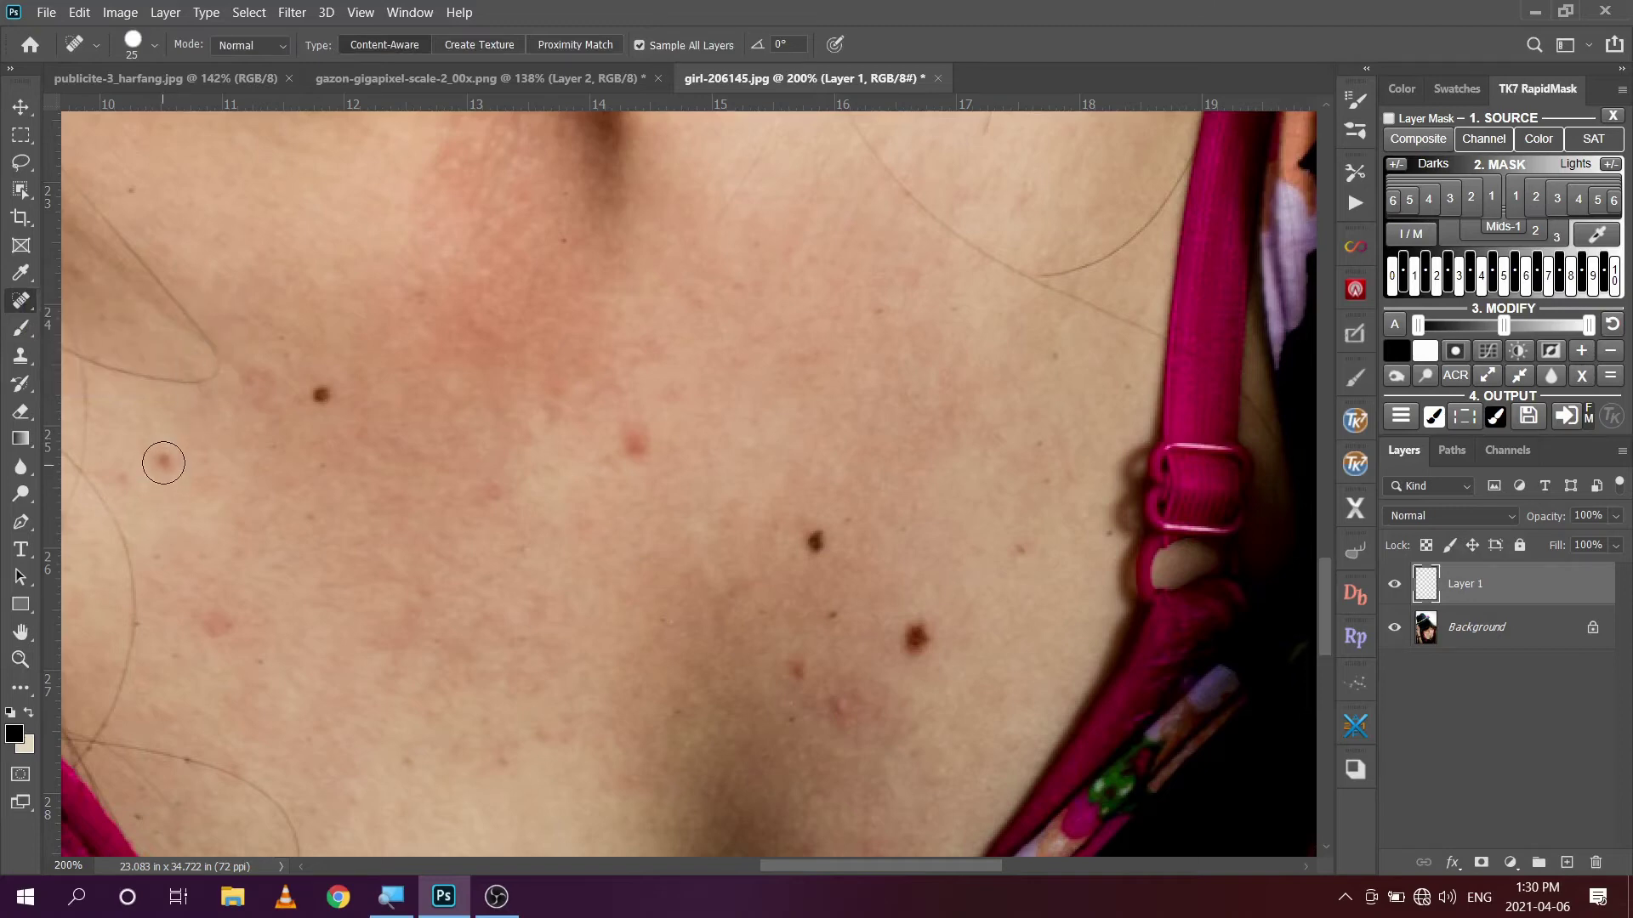
left_click(163, 463)
left_click(321, 395)
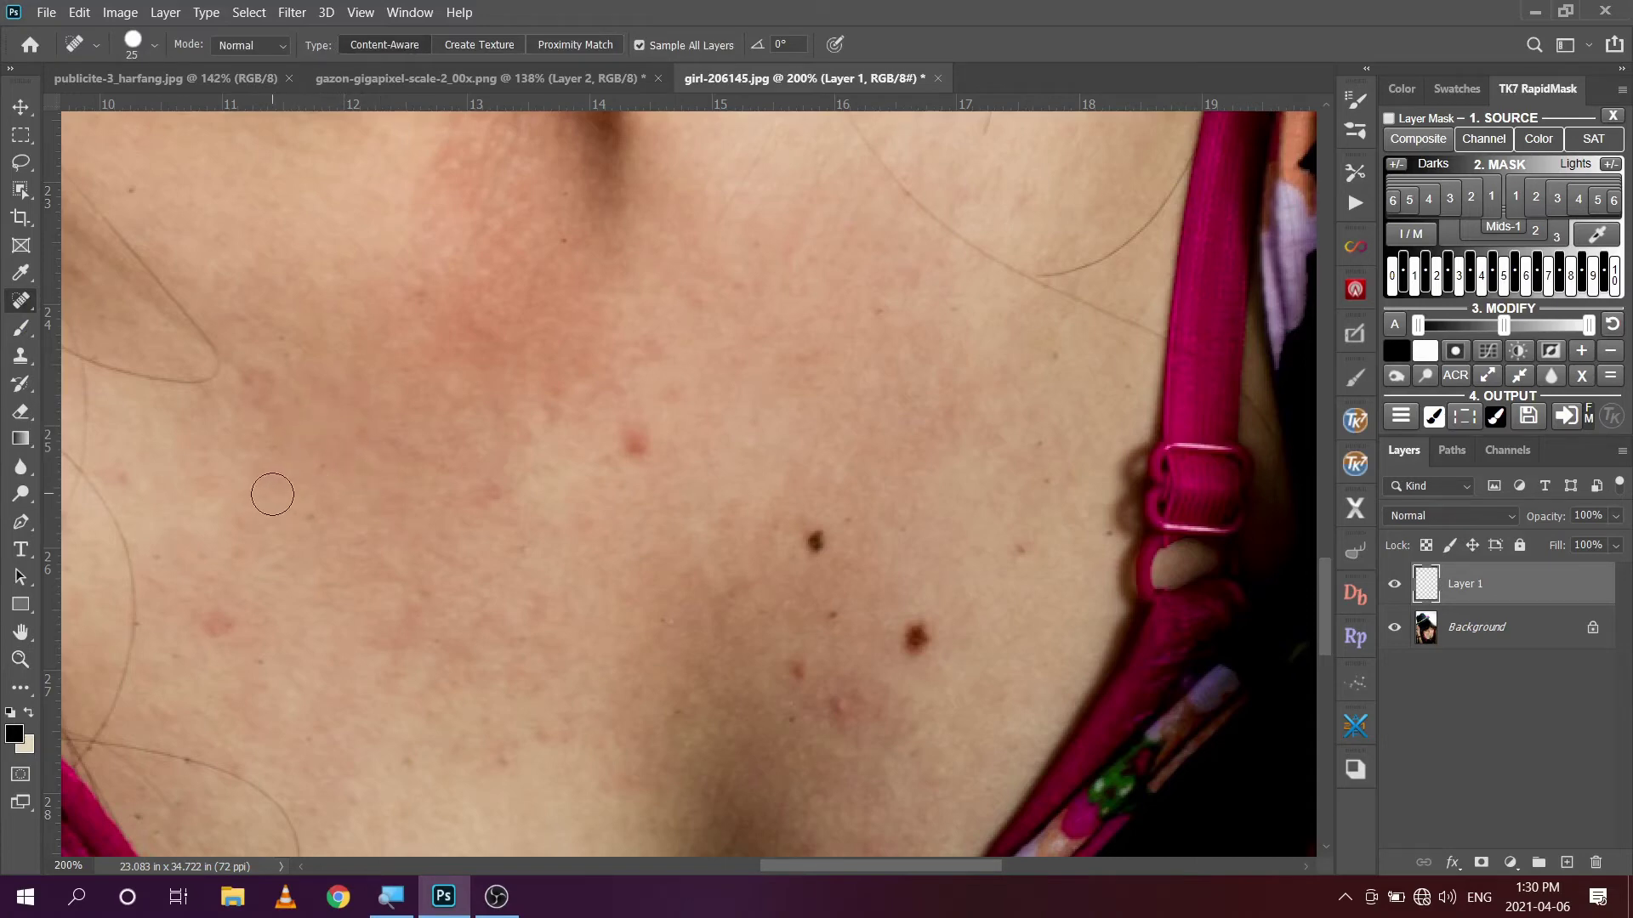
key("ctrl+z")
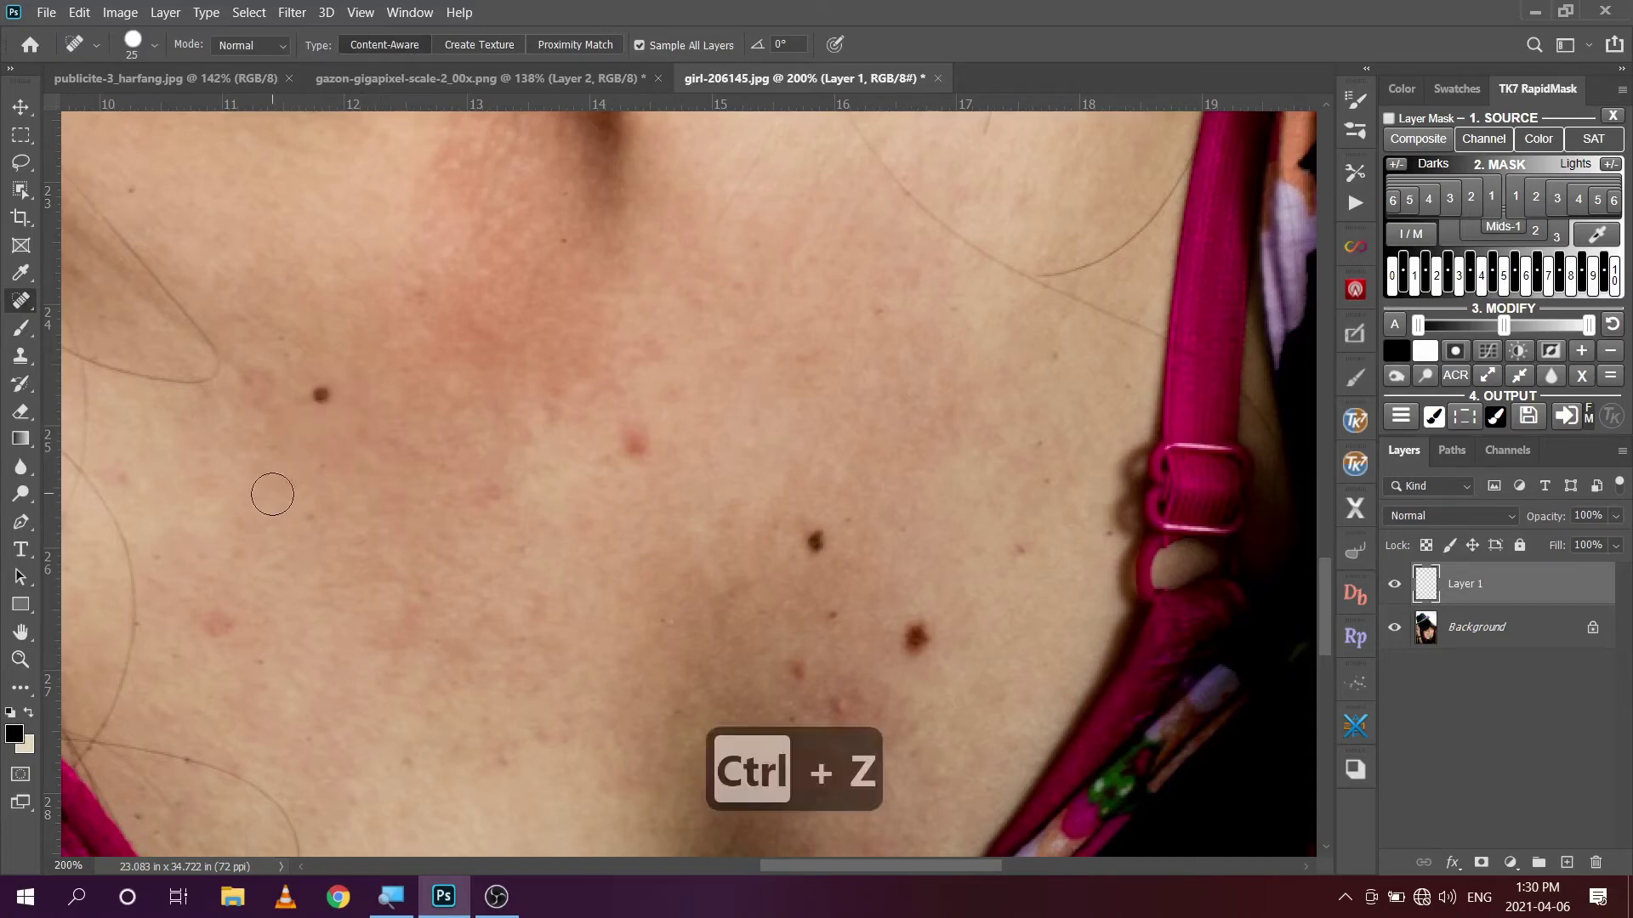
Remove the dark mole on the chest's left side with the Healing Brush, sampling clean skin just beside it.
right_click(24, 304)
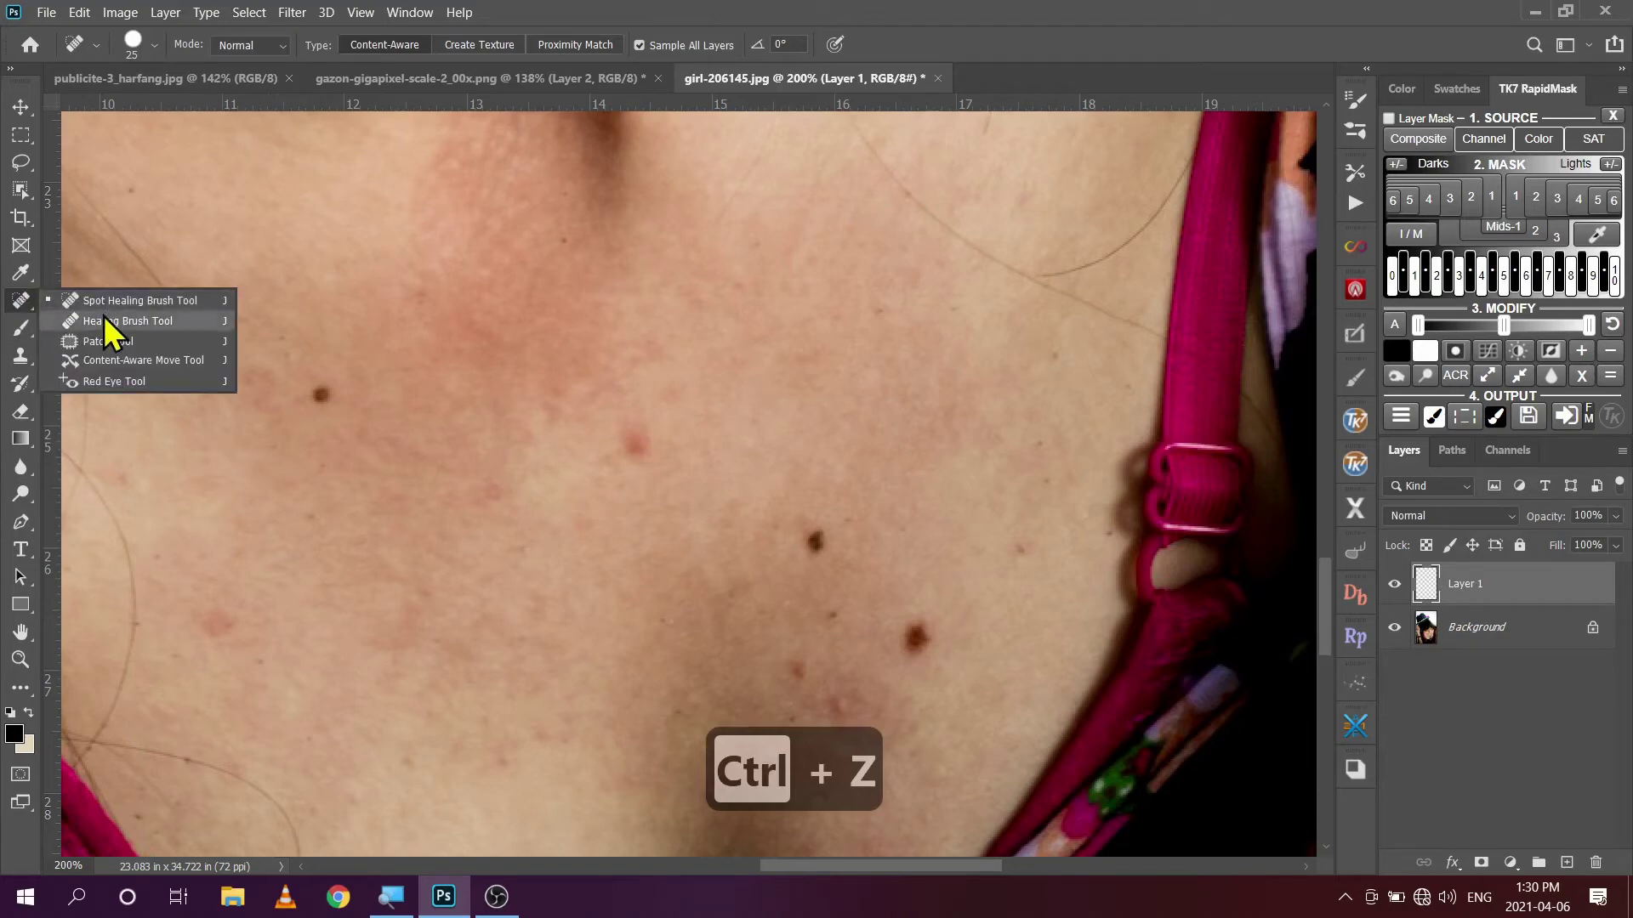
left_click(150, 323)
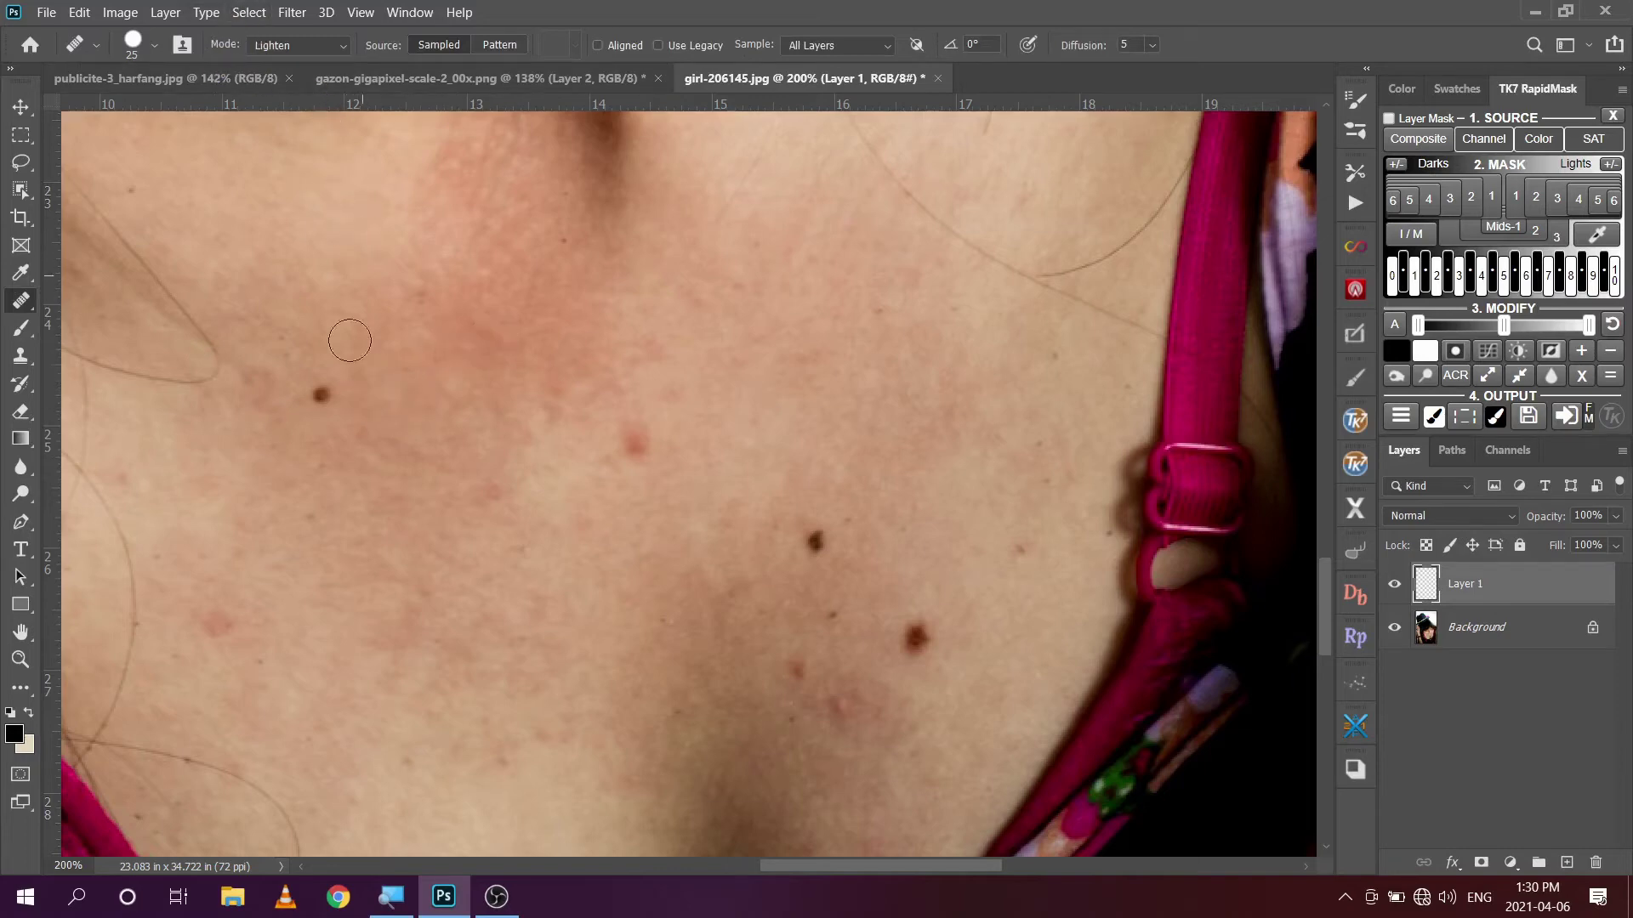
left_click(342, 408)
left_click(364, 391)
left_click_drag(364, 392, 358, 395)
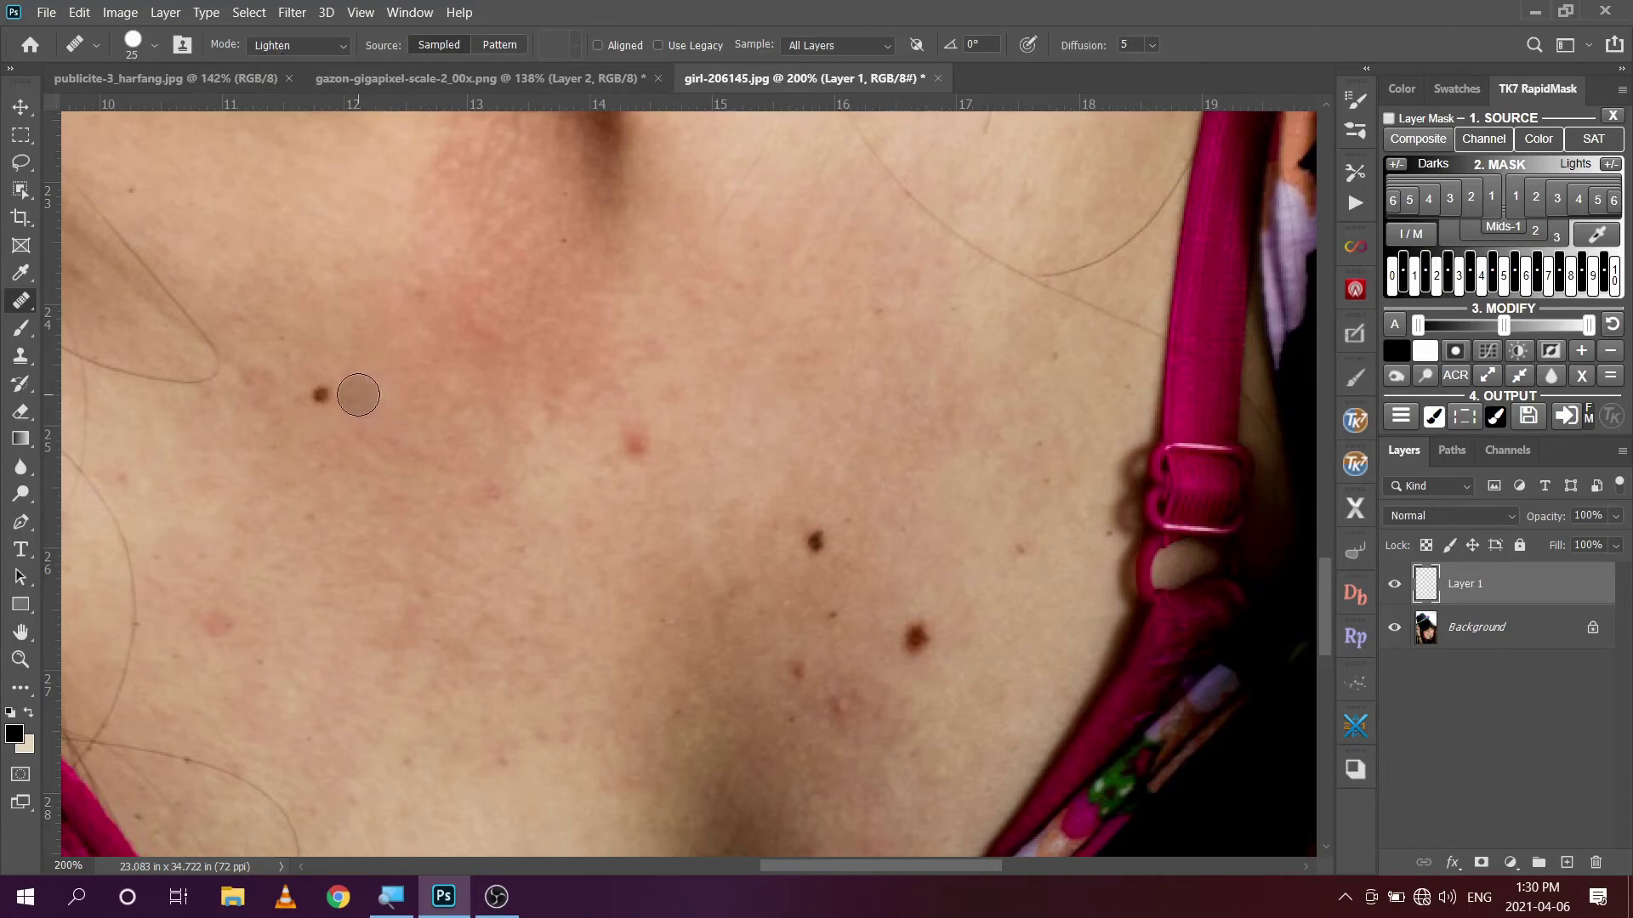
key("alt")
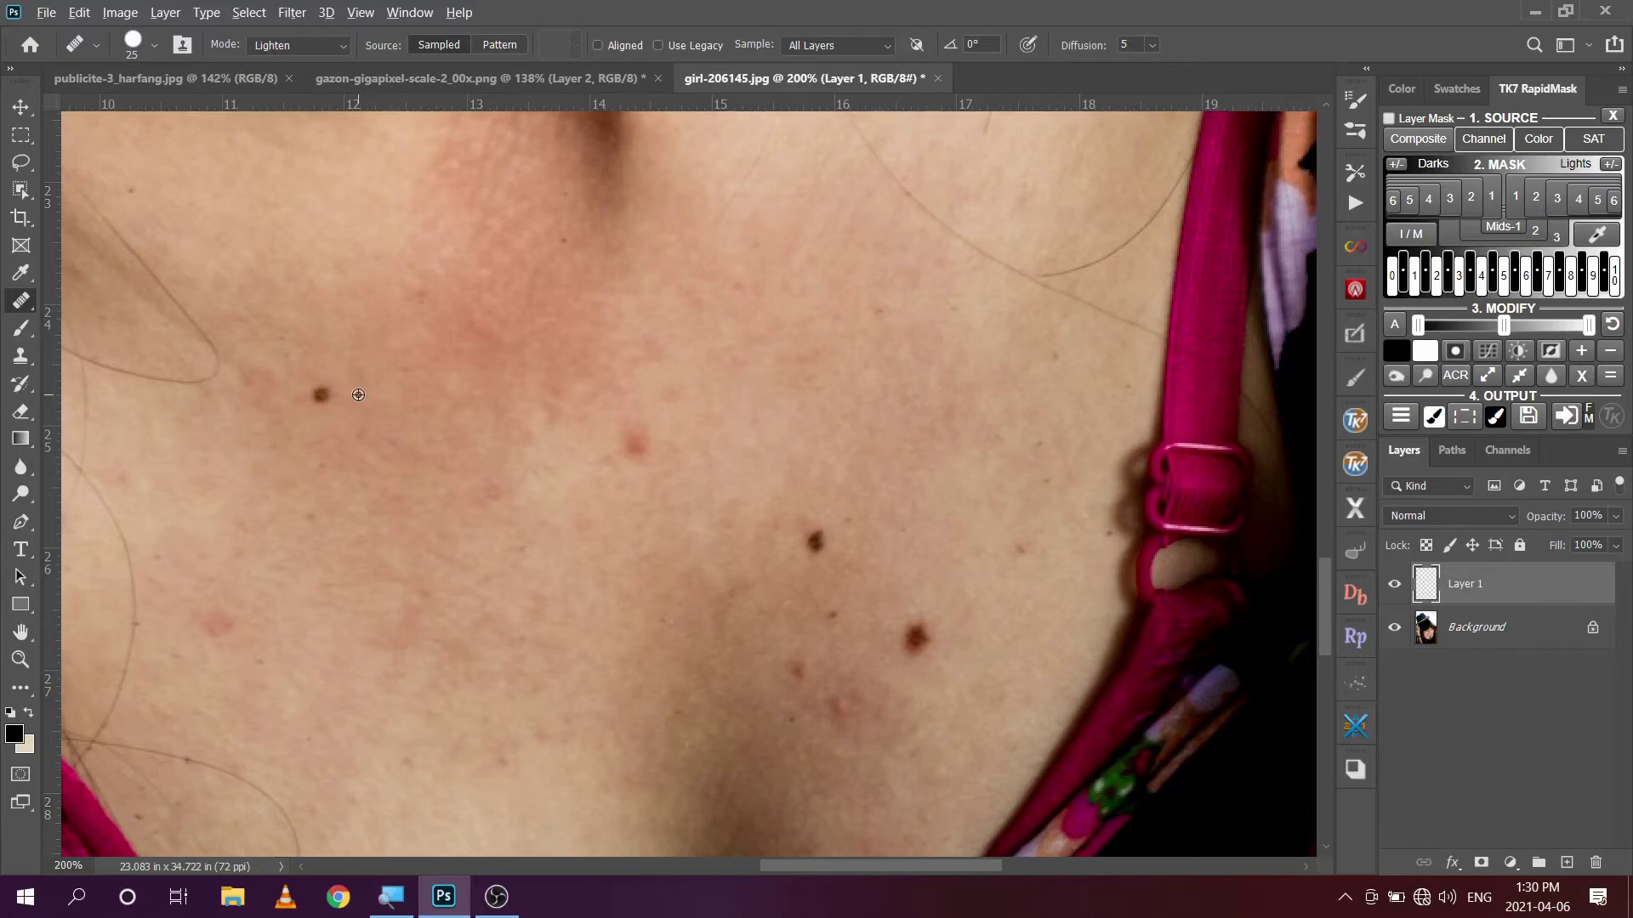
left_click(358, 394, "alt")
left_click(320, 395)
Heal the reddish blemish at the middle of the chest using skin sampled just to its left.
left_click(589, 434, "alt")
left_click(628, 432)
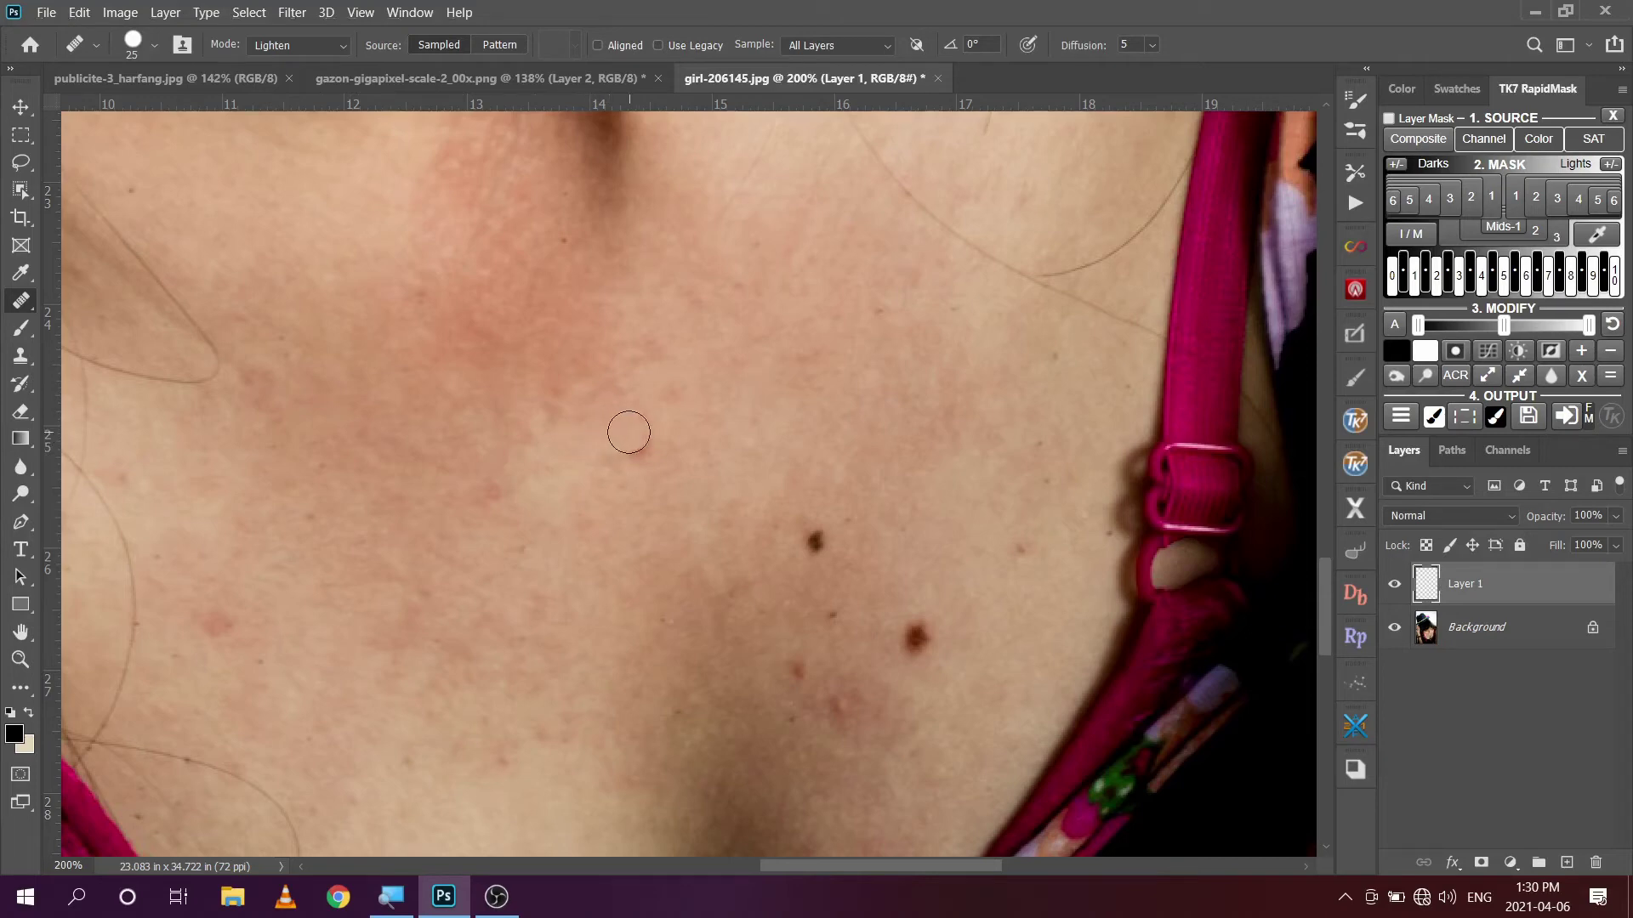
left_click_drag(628, 432, 634, 451)
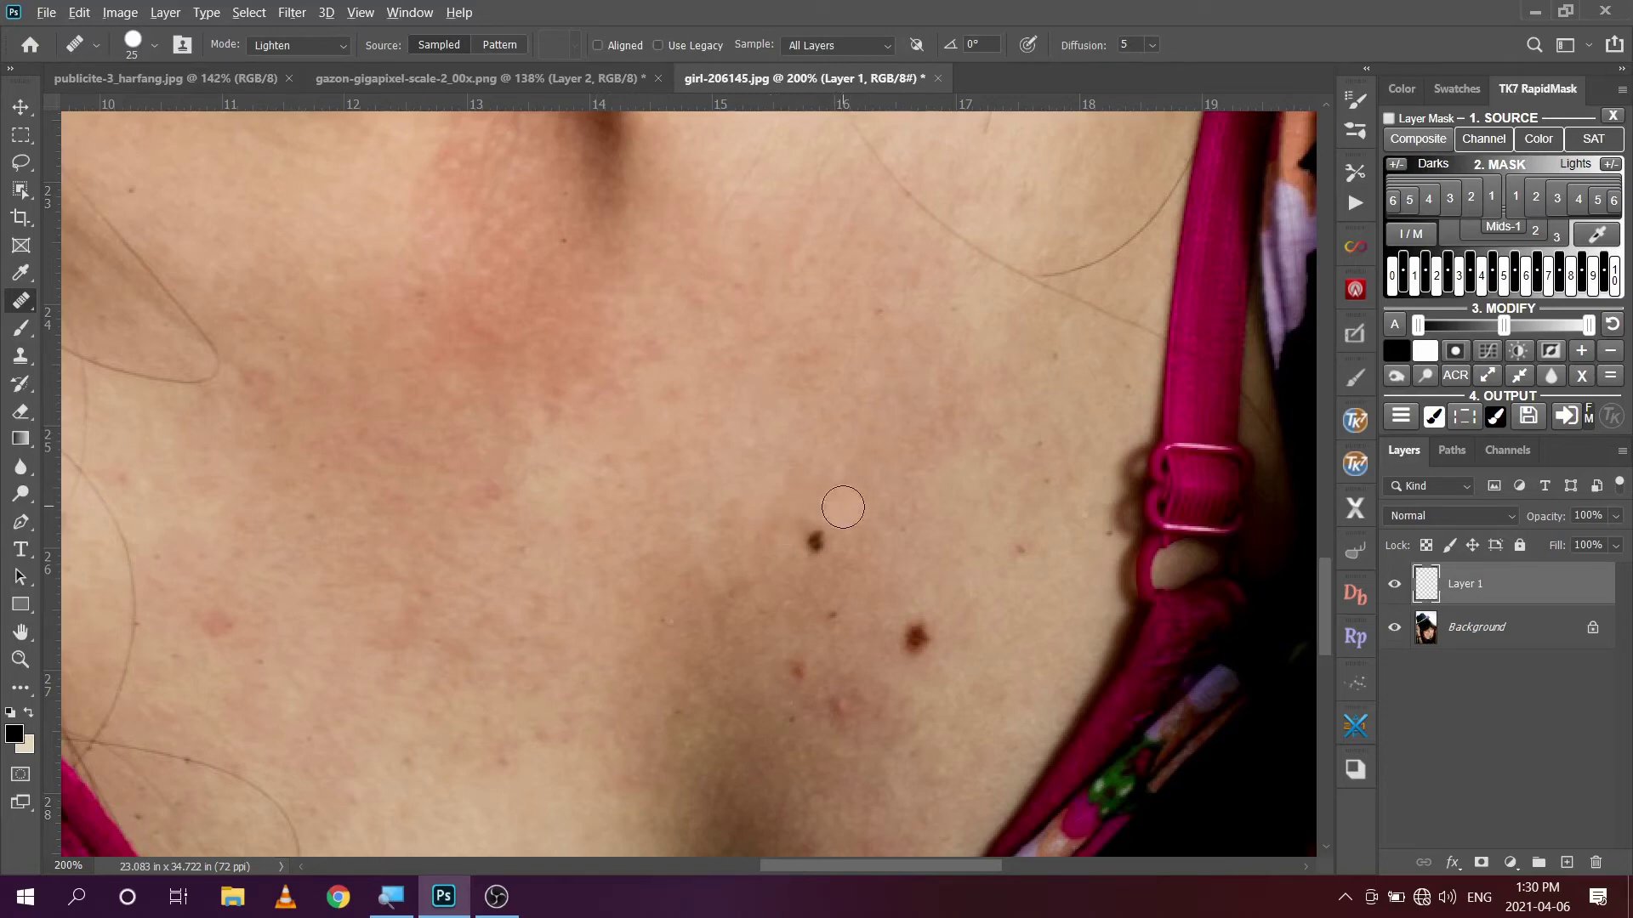
Remove the two dark moles on the chest's right side, sampling fresh skin just above each one.
left_click(843, 507, "alt")
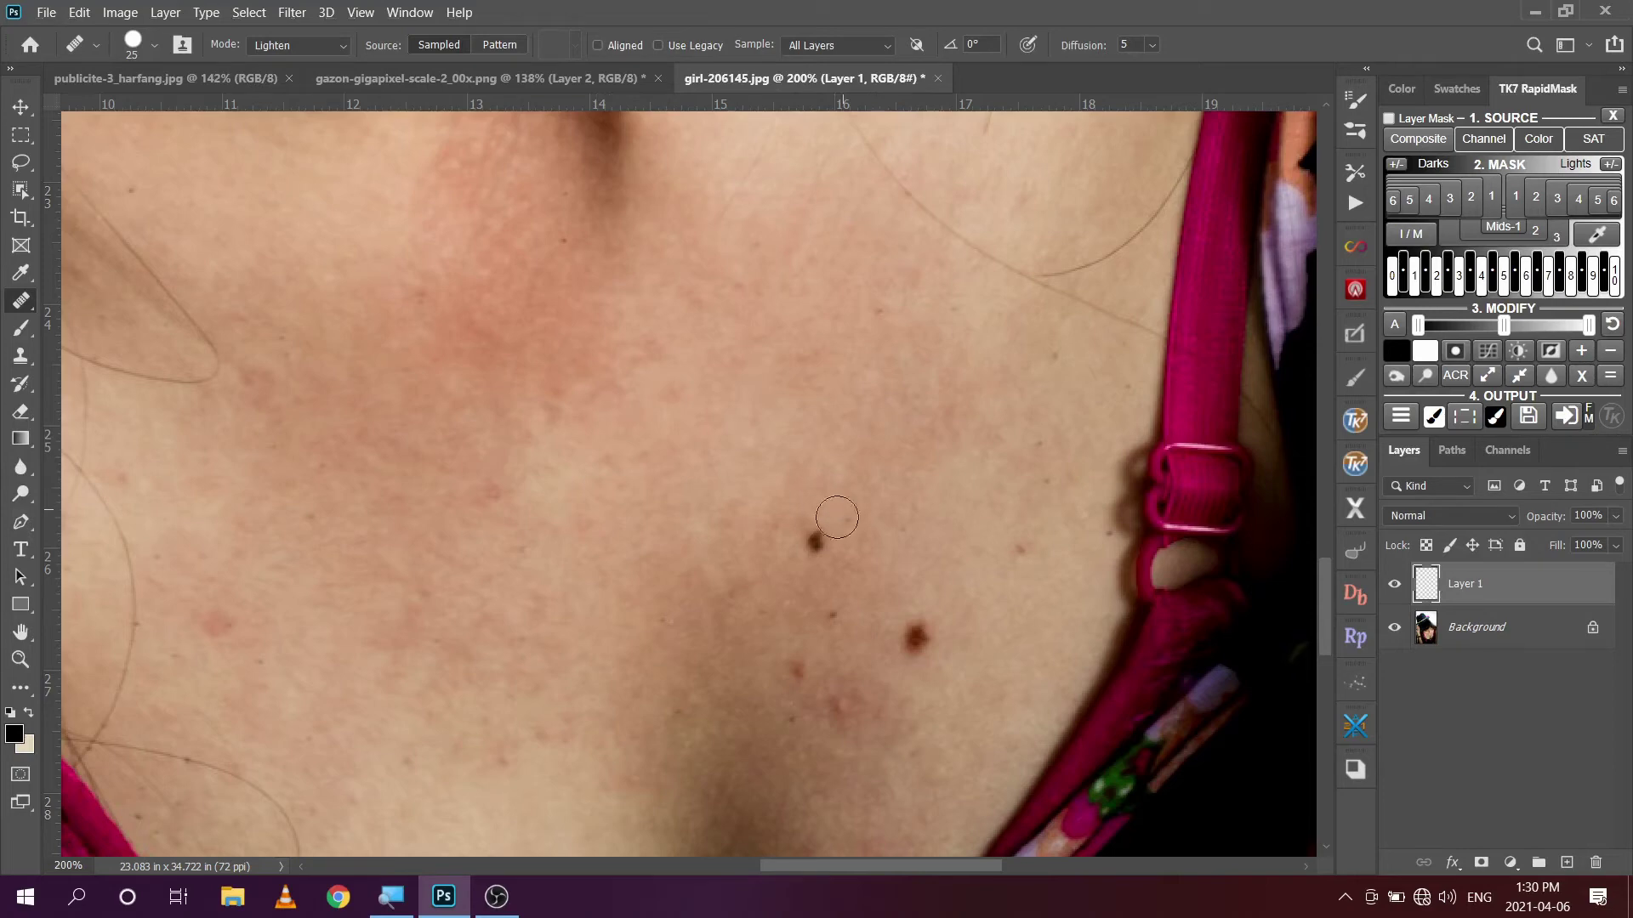
left_click(816, 543)
left_click(894, 598, "alt")
left_click(906, 634)
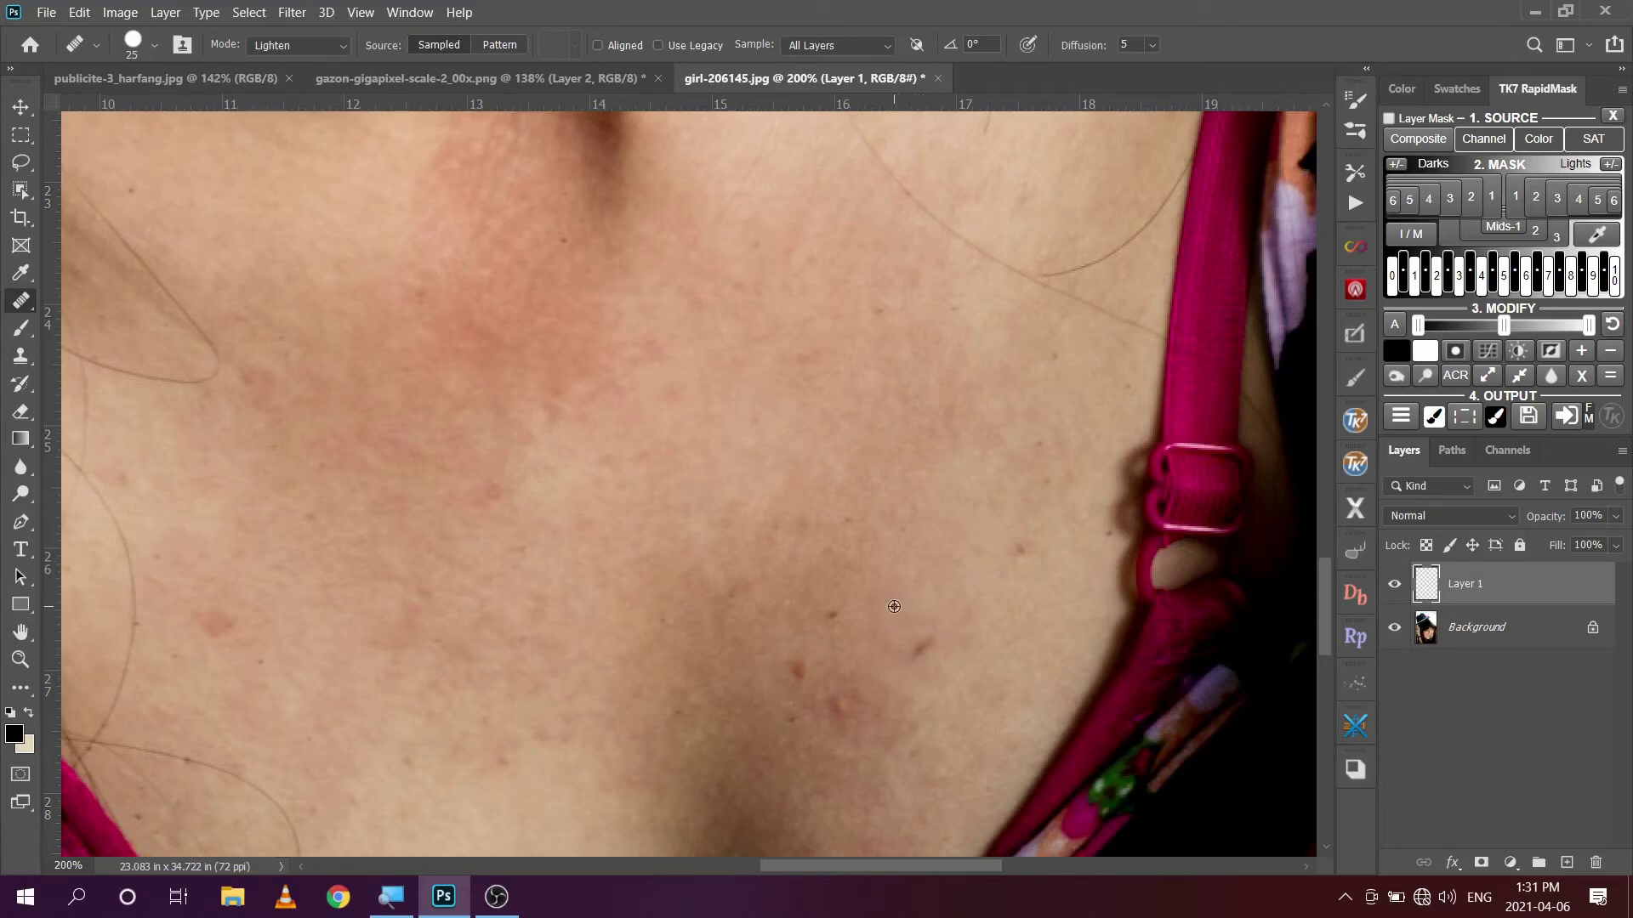
left_click(911, 648)
Heal the tiny brown dot and the small reddish spot below it, resampling nearby shaded skin for the reddish one.
left_click(838, 616)
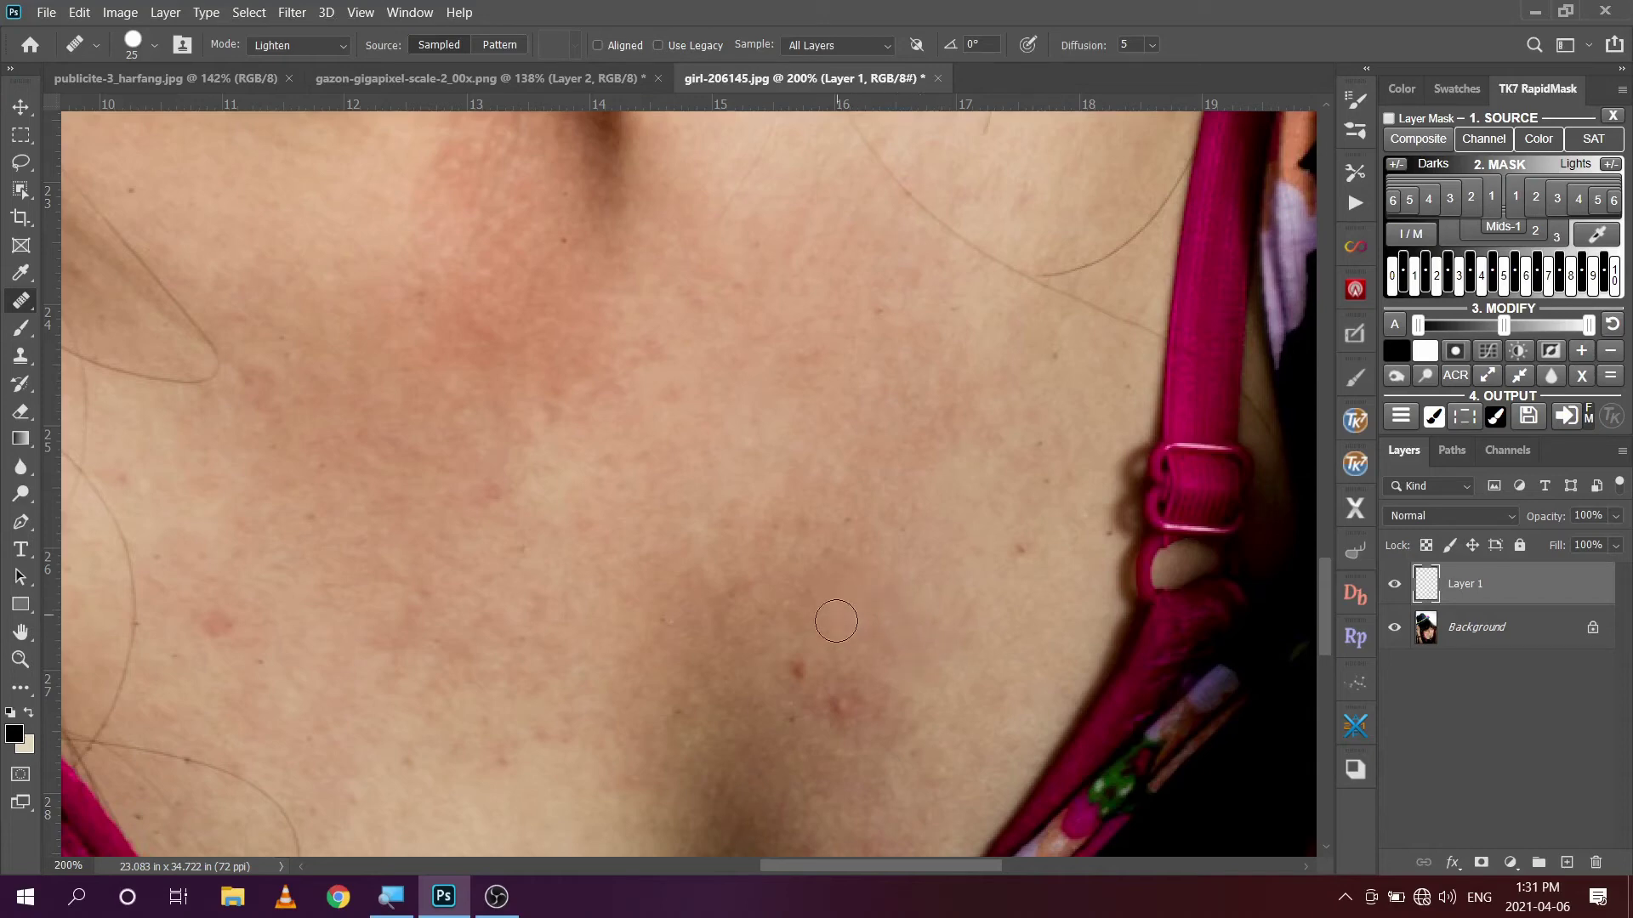
left_click(760, 640, "alt")
left_click(797, 671)
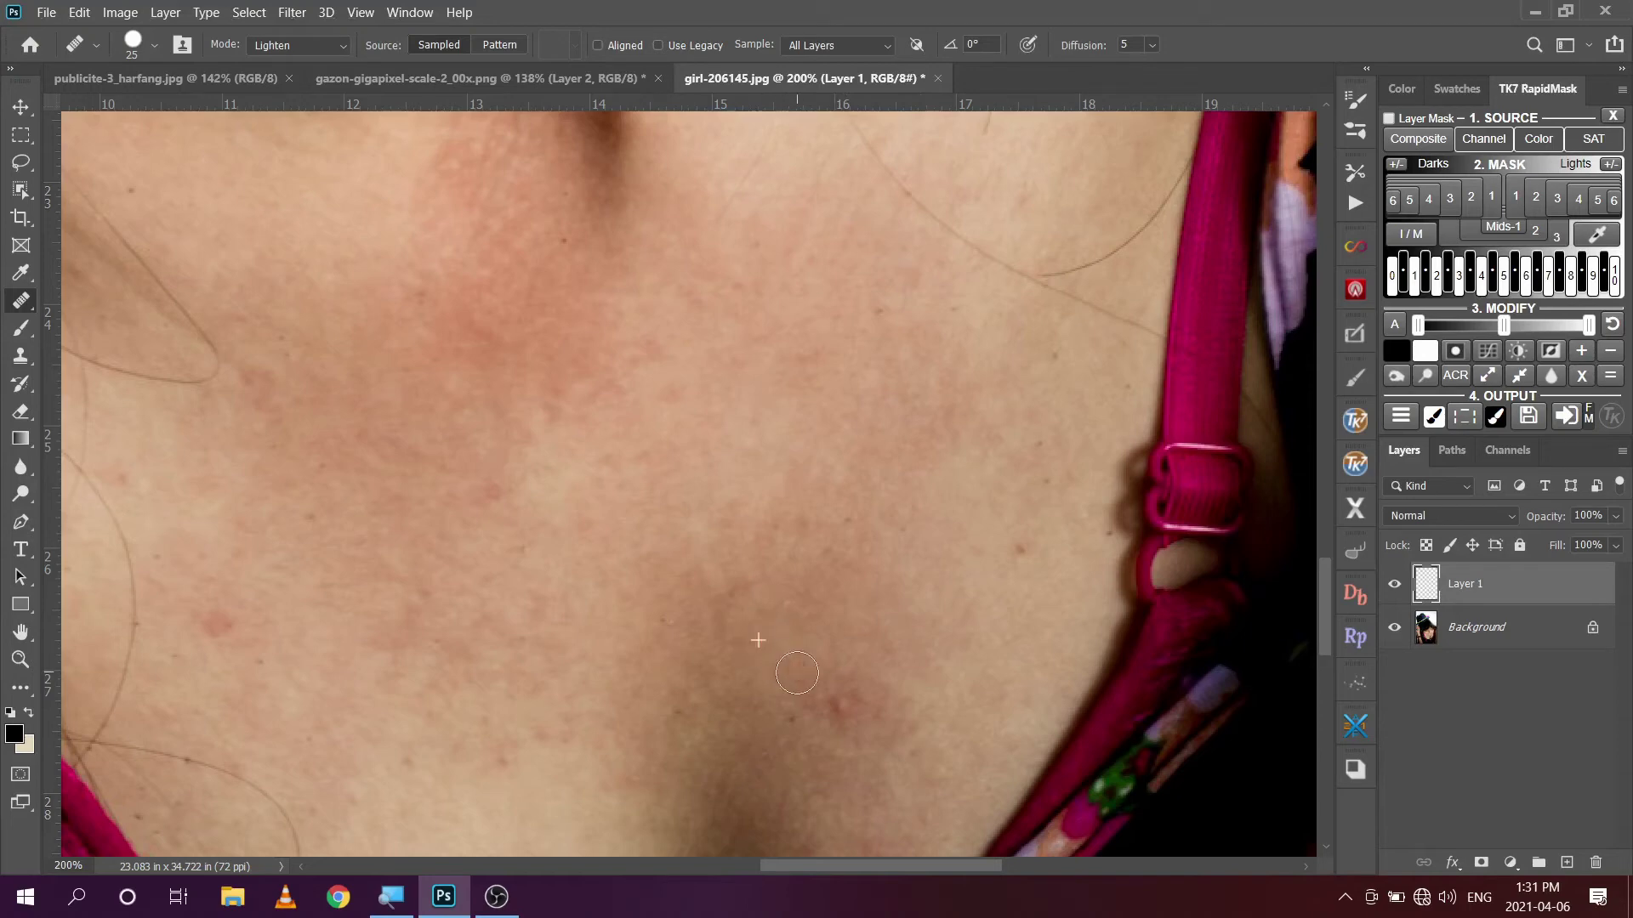
Heal the reddish spot on the shaded lower chest and the small brown spot near the strap buckle, reducing the brush to 20 for the latter.
left_click(965, 619)
left_click(838, 706)
left_click(1002, 683)
left_click(1020, 602)
left_click_drag(983, 565, 985, 547)
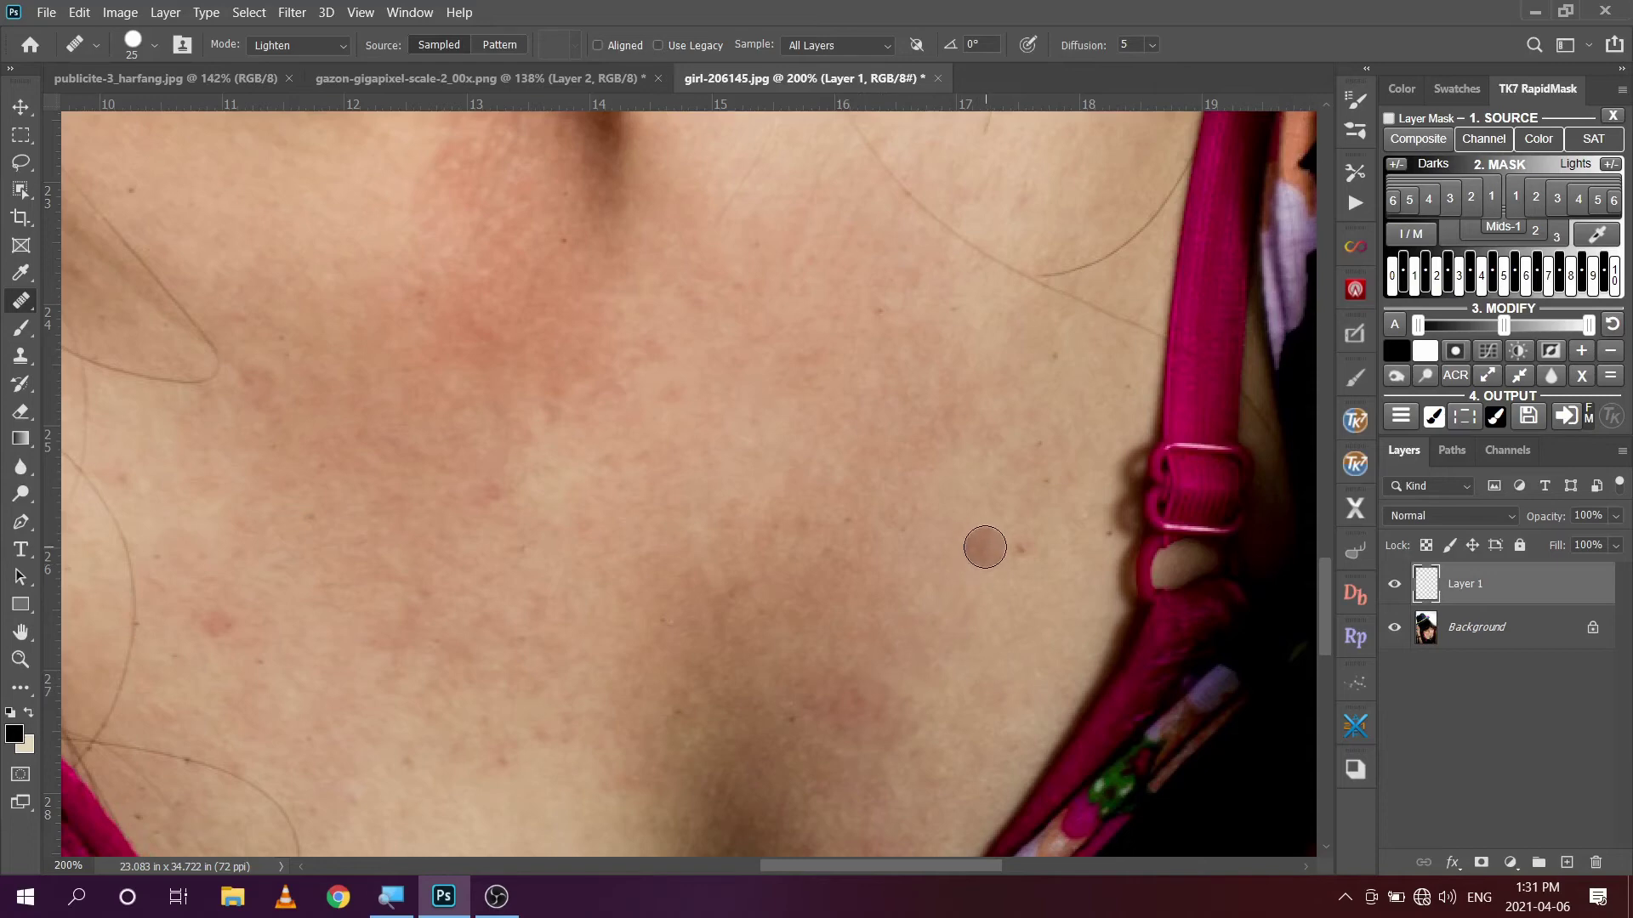
key("bracketleft")
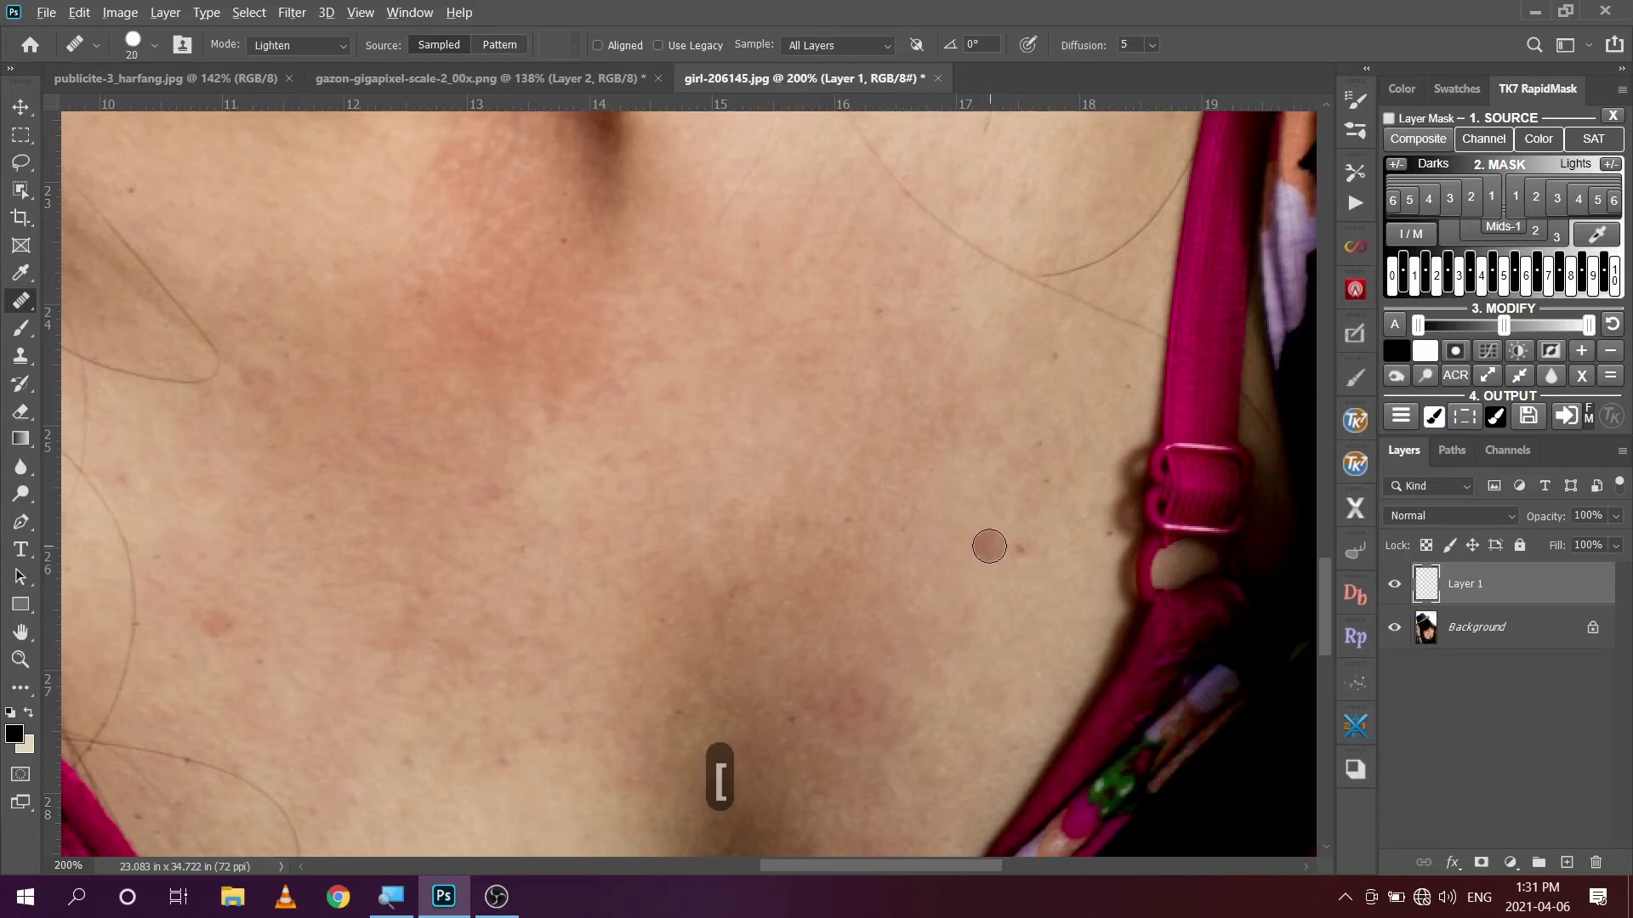
left_click(1020, 549)
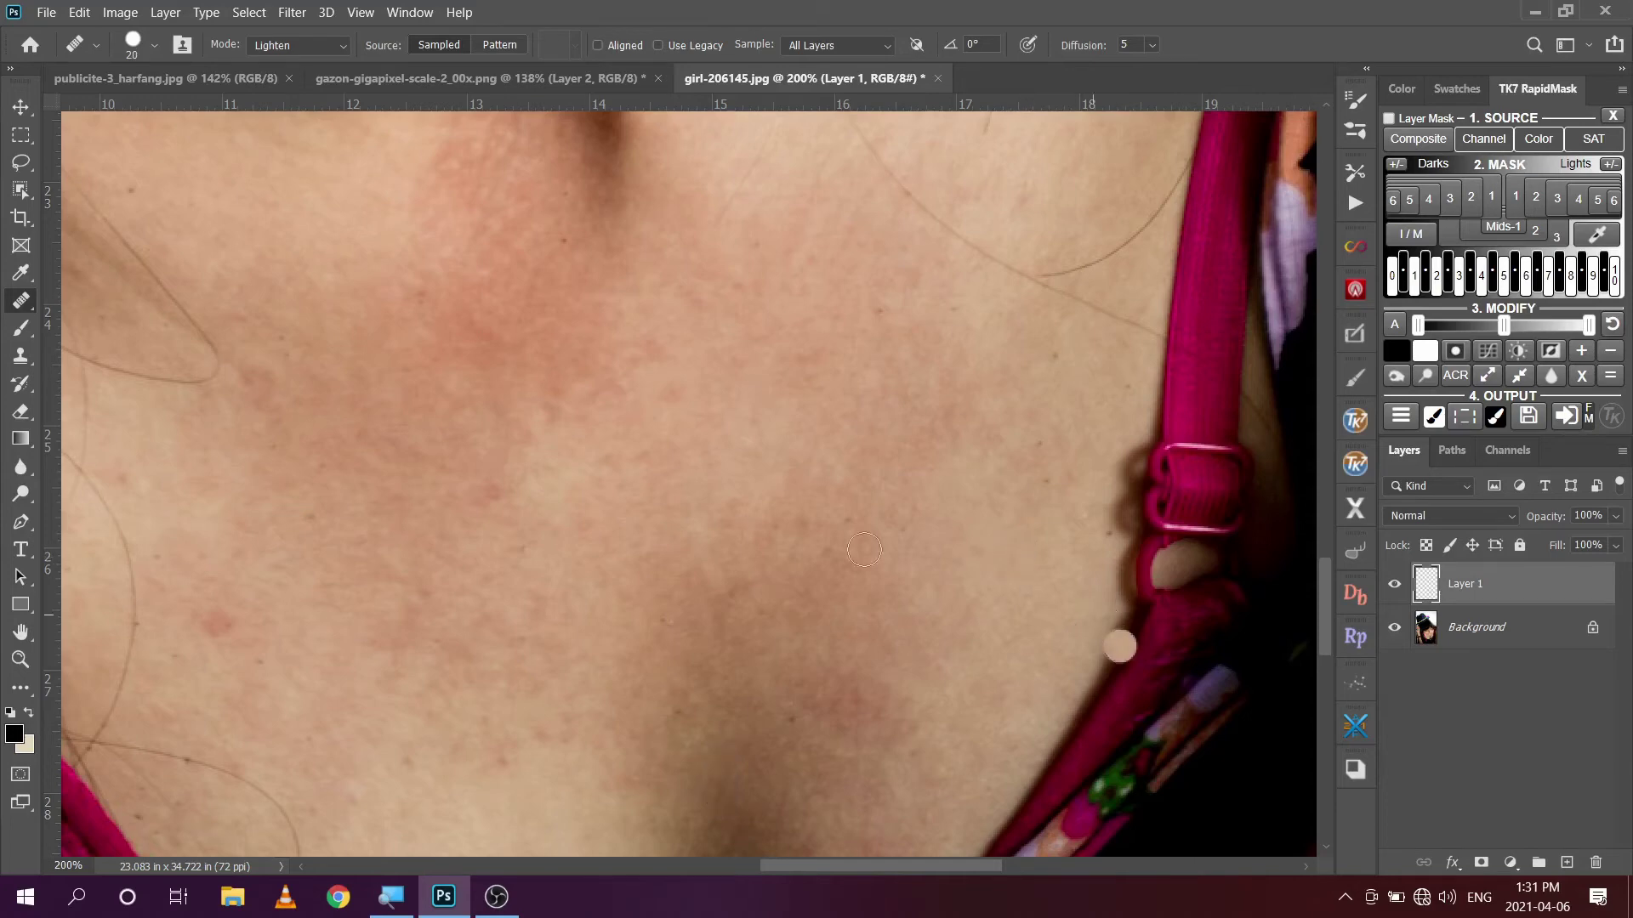
Compare the retouching with the original by hiding and showing Layer 1, and set the layer's opacity to 91%.
left_click(1395, 587)
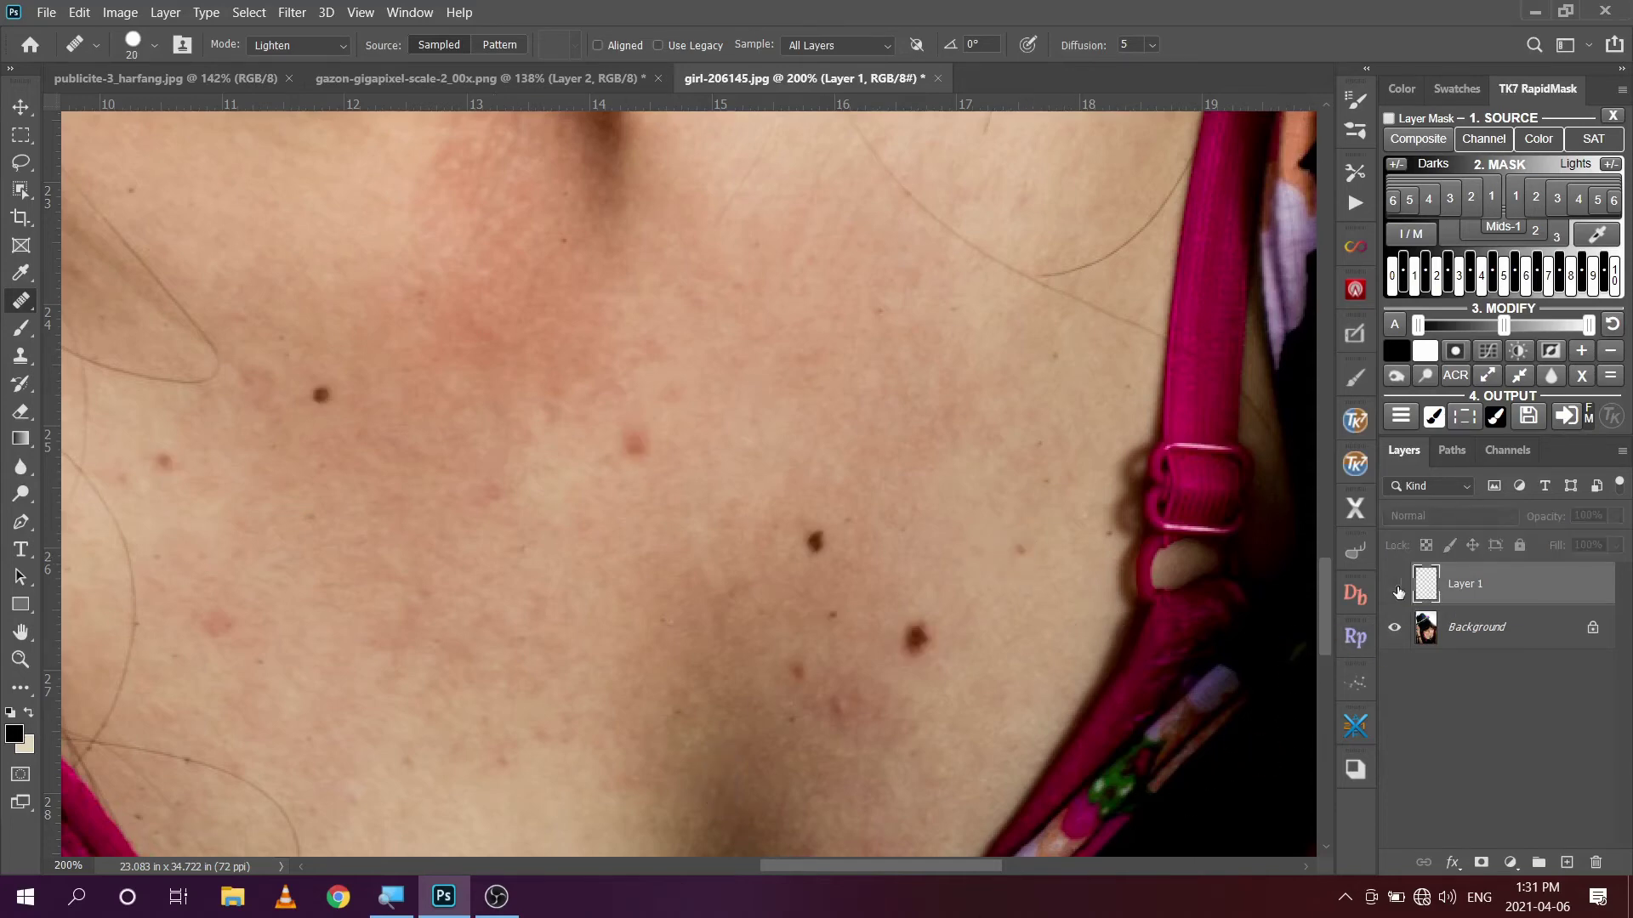
left_click(1395, 587)
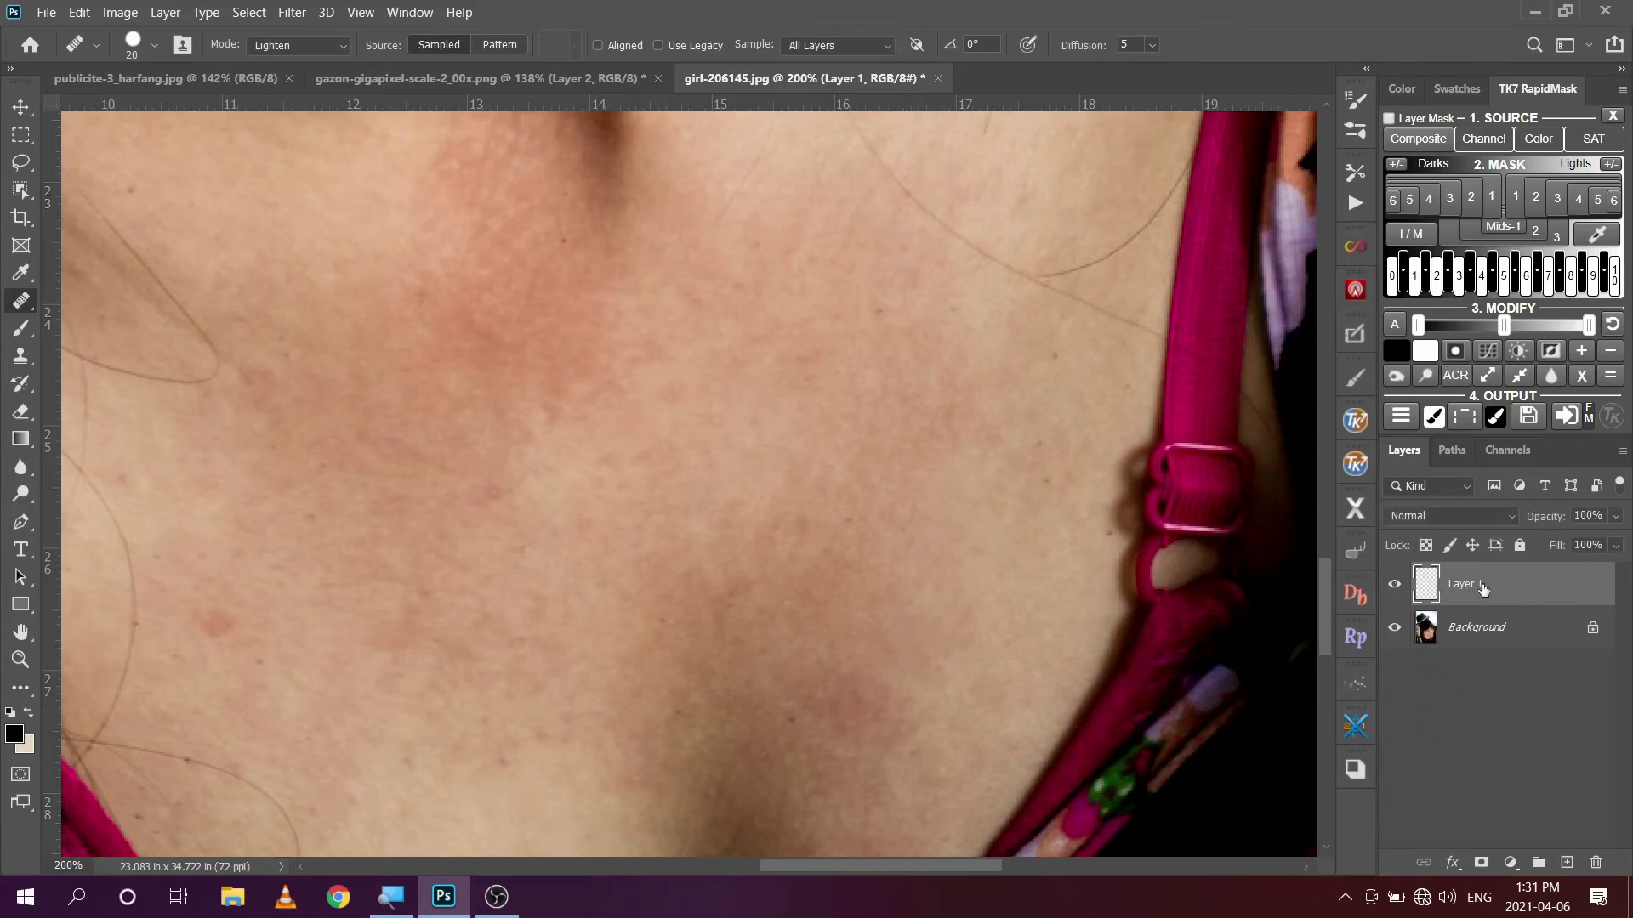
left_click(1615, 516)
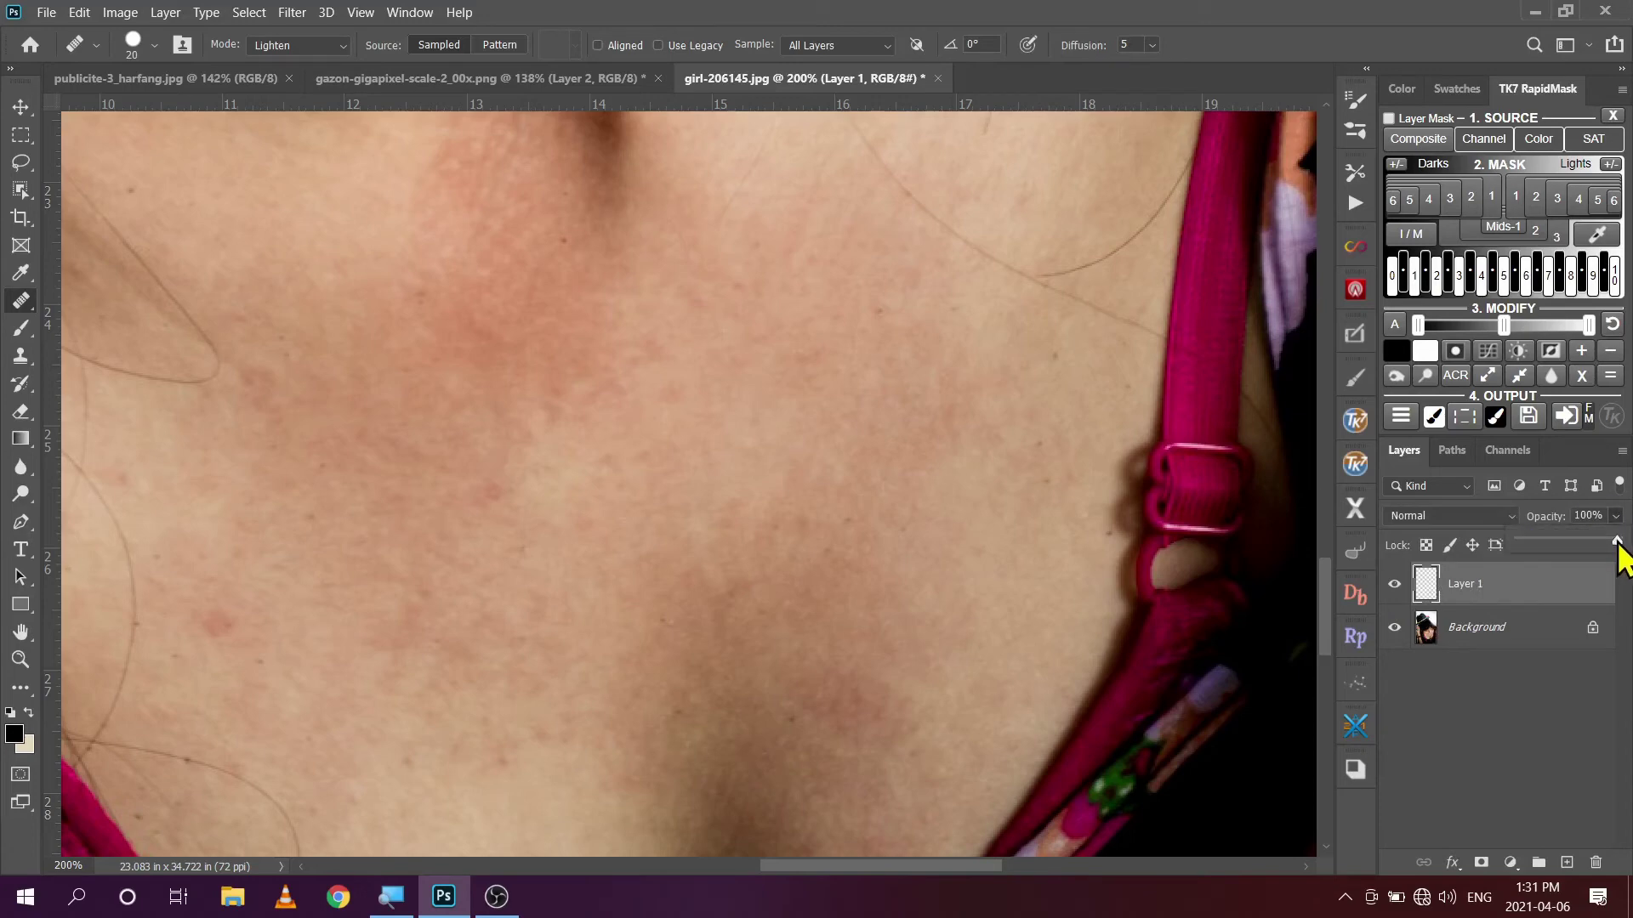
left_click_drag(1614, 542, 1494, 559)
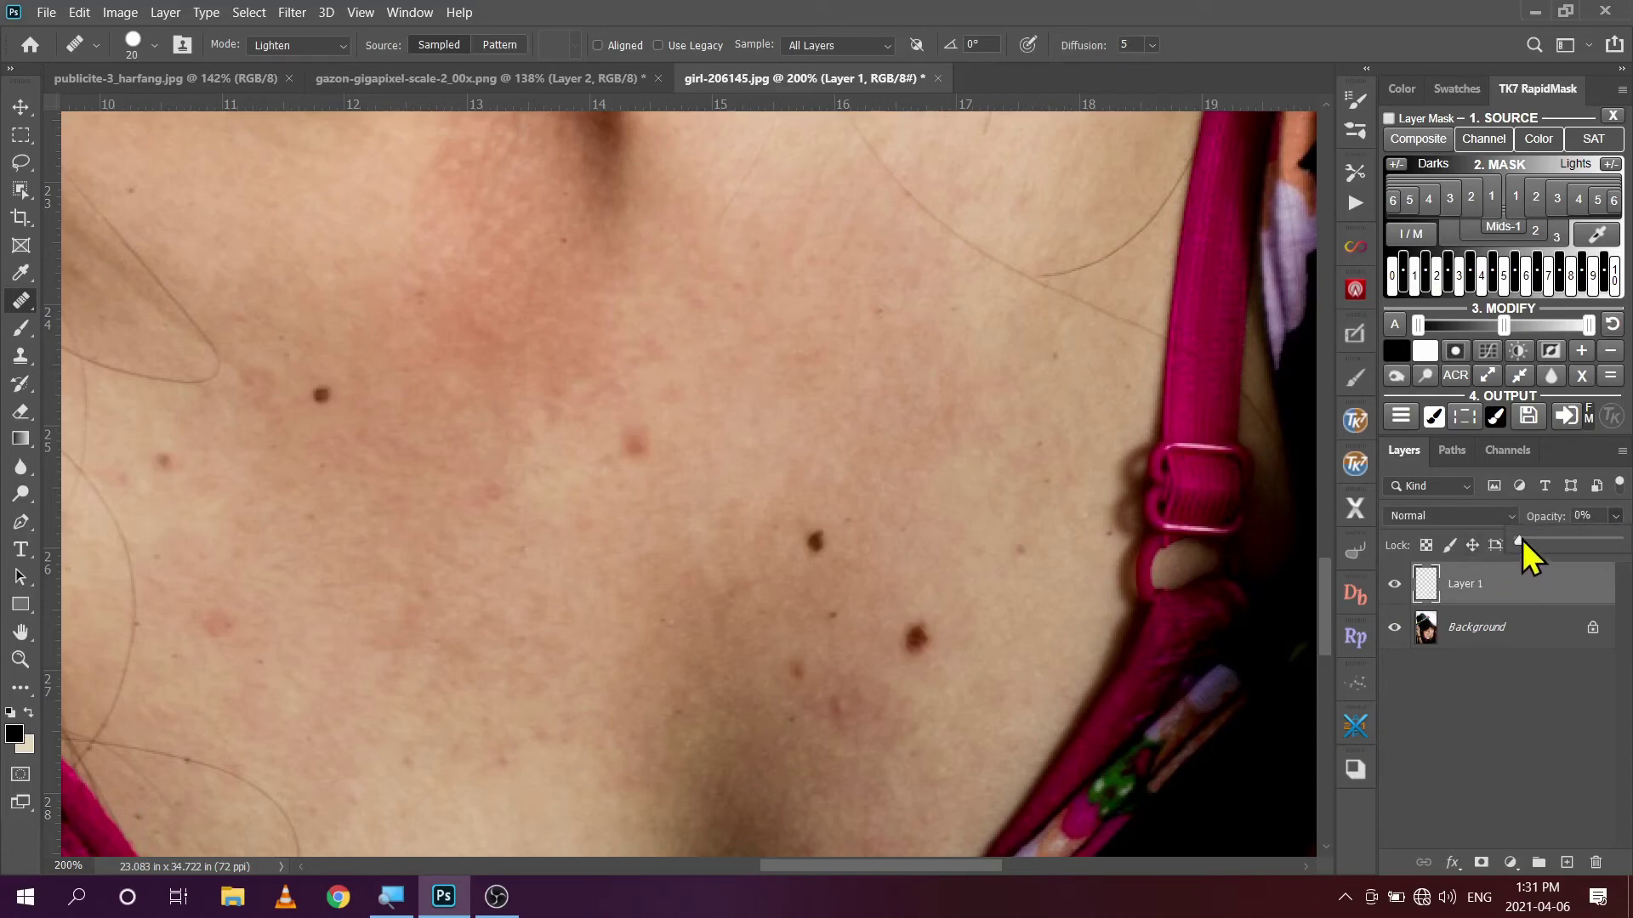
left_click_drag(1521, 542, 1610, 545)
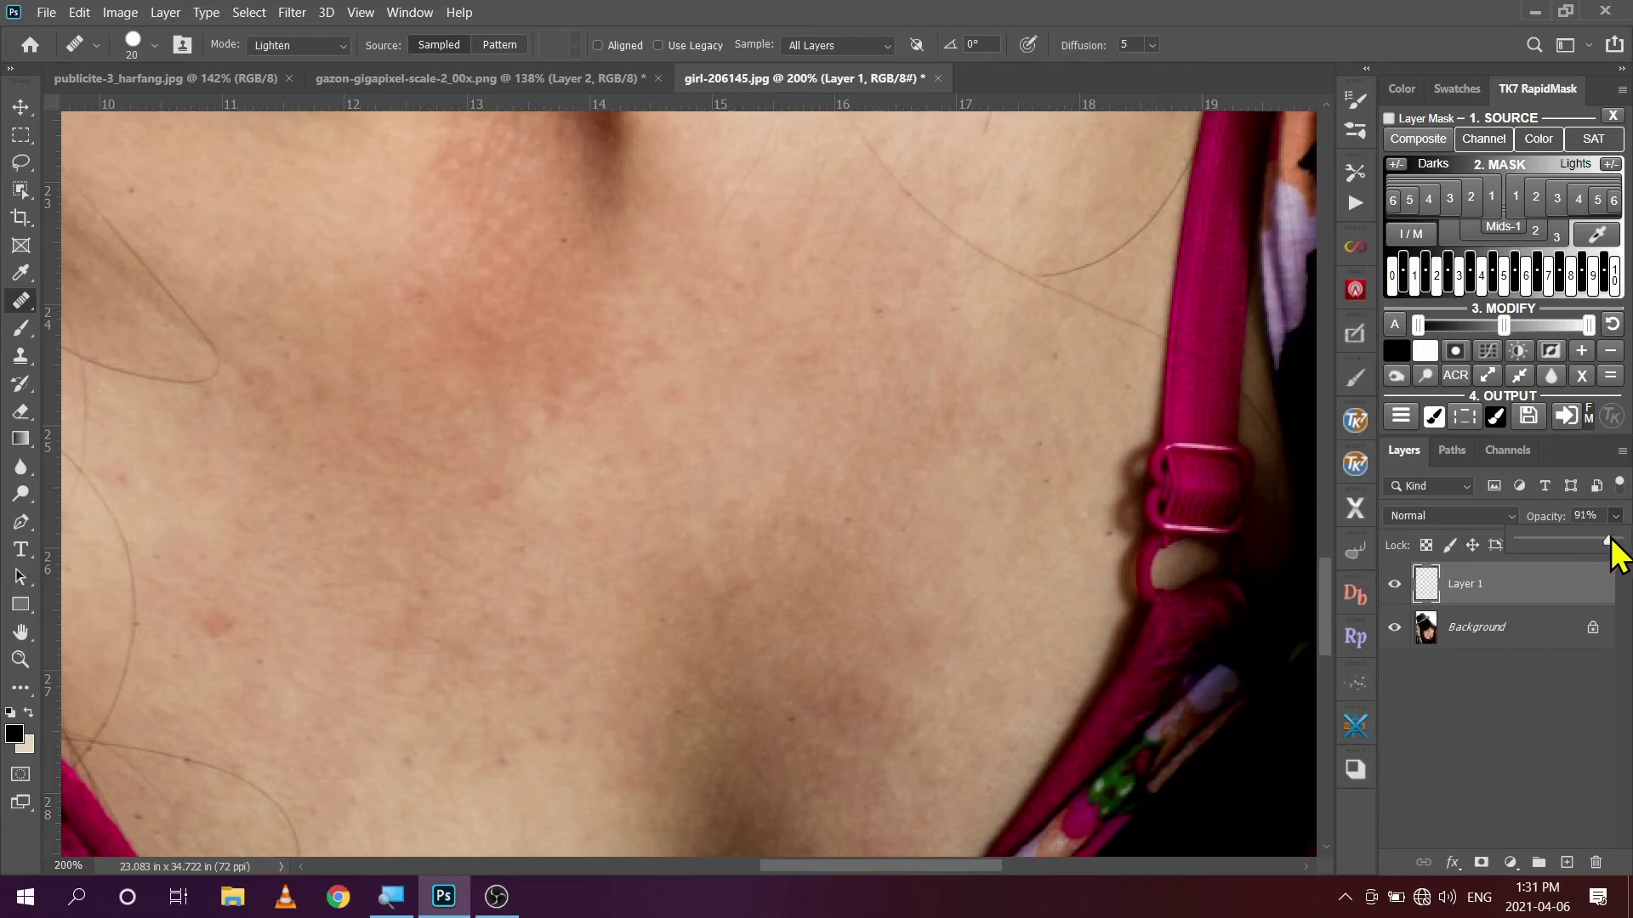
Toggle Layer 1's visibility to compare the skin before and after healing at the reduced opacity.
left_click(1396, 603)
left_click(1394, 587)
left_click(1395, 587)
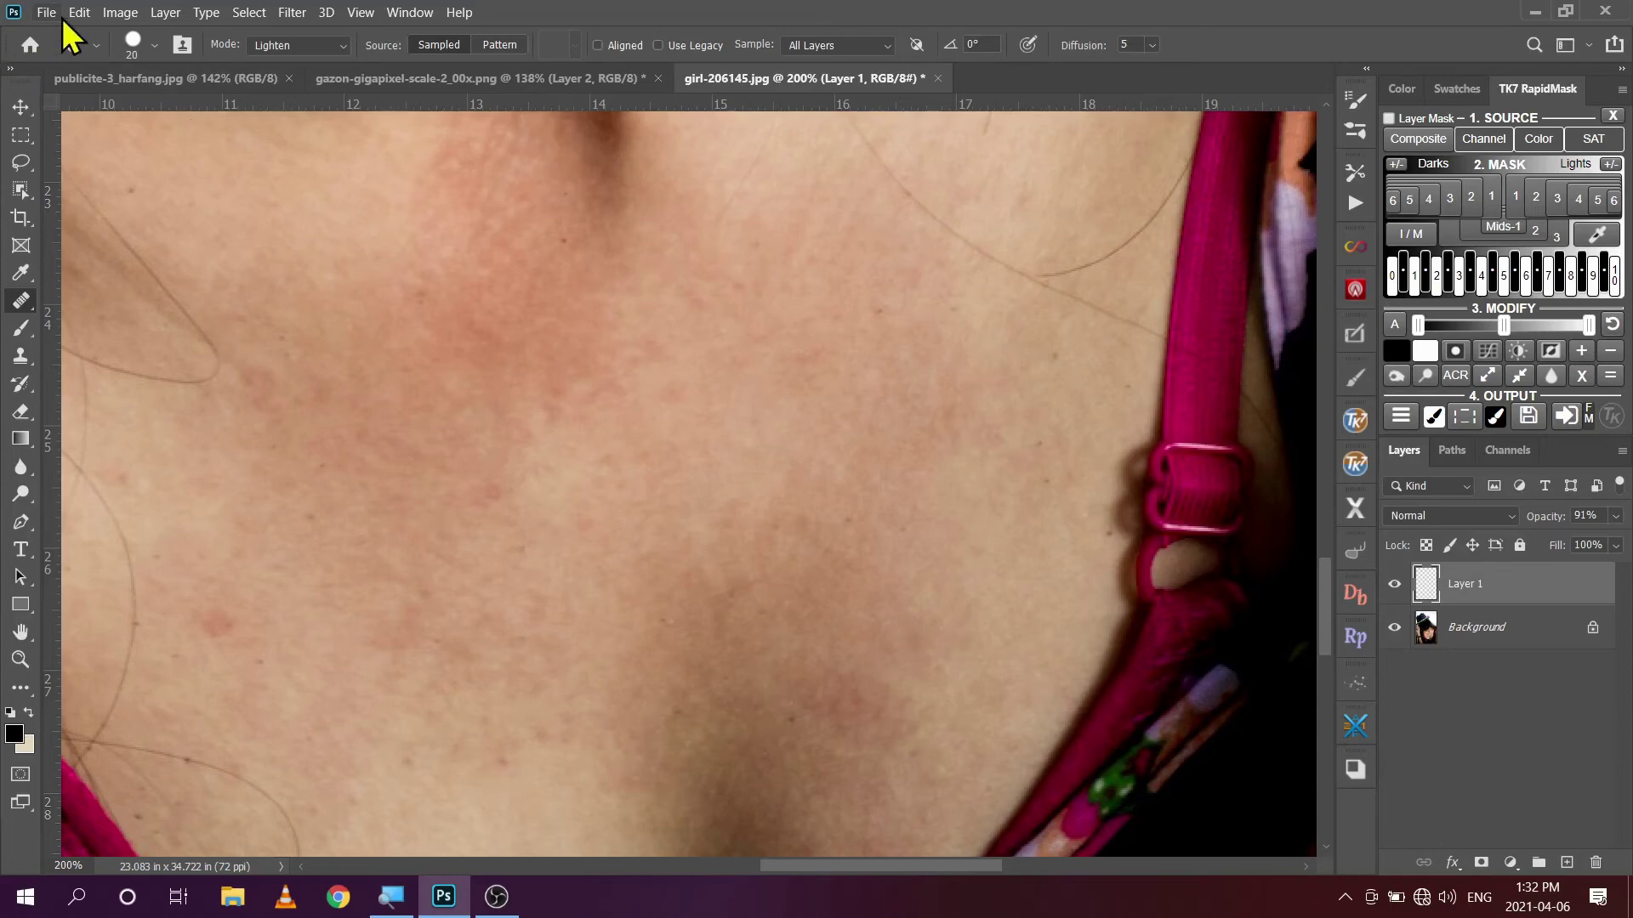
Choose the Spot Healing Brush Tool, and revisit the grass photo briefly before returning to the portrait.
right_click(21, 301)
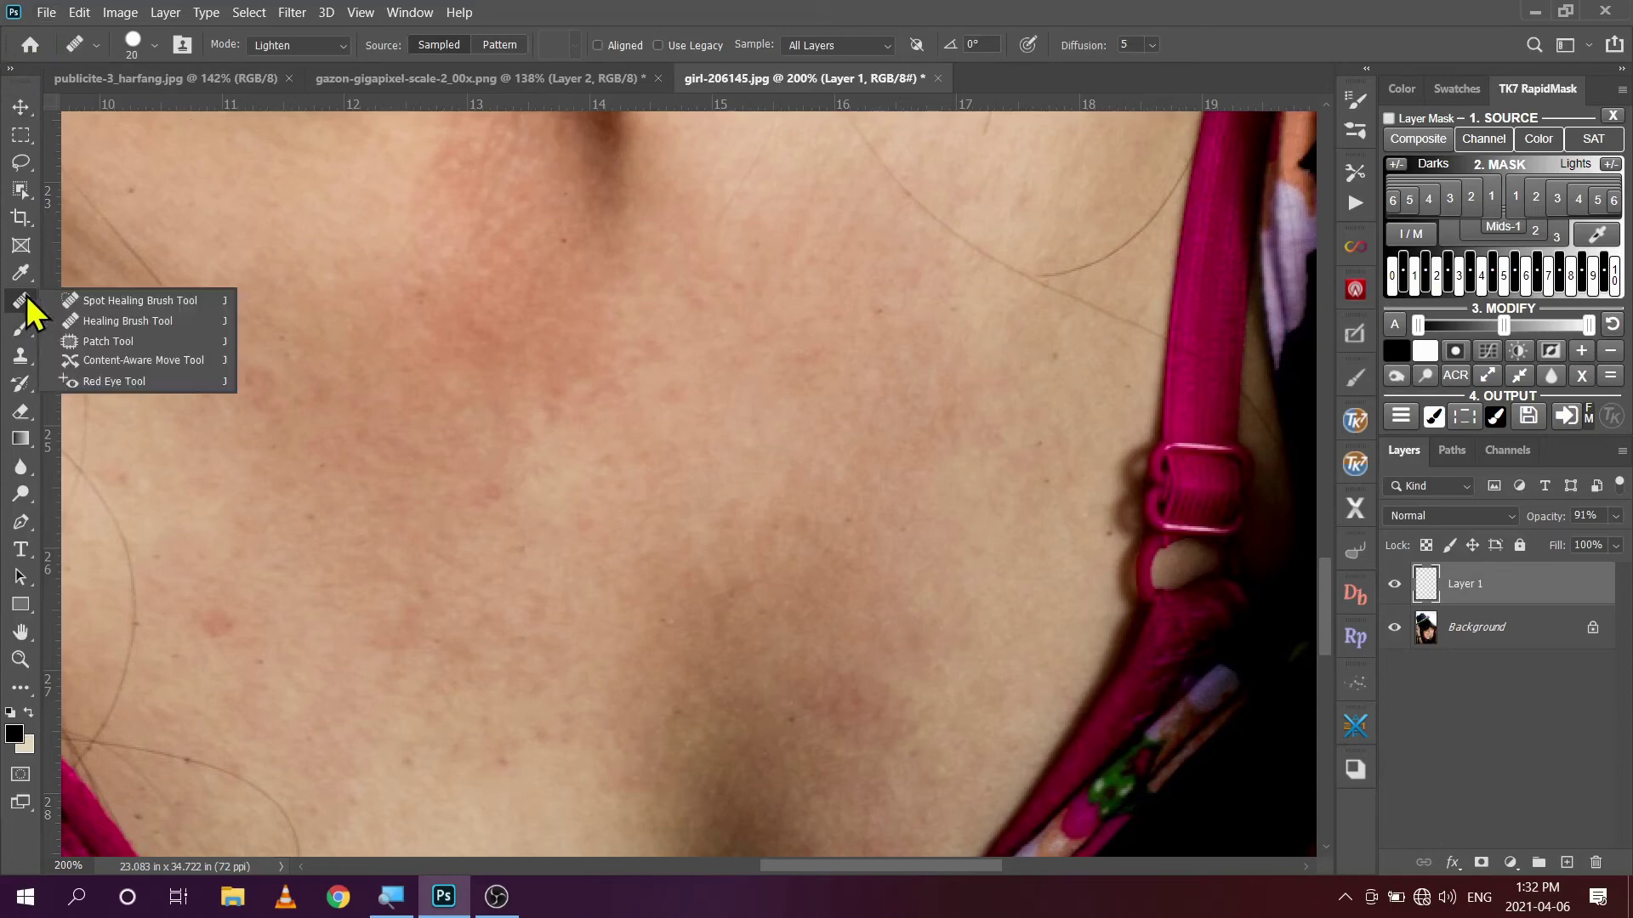
left_click(141, 299)
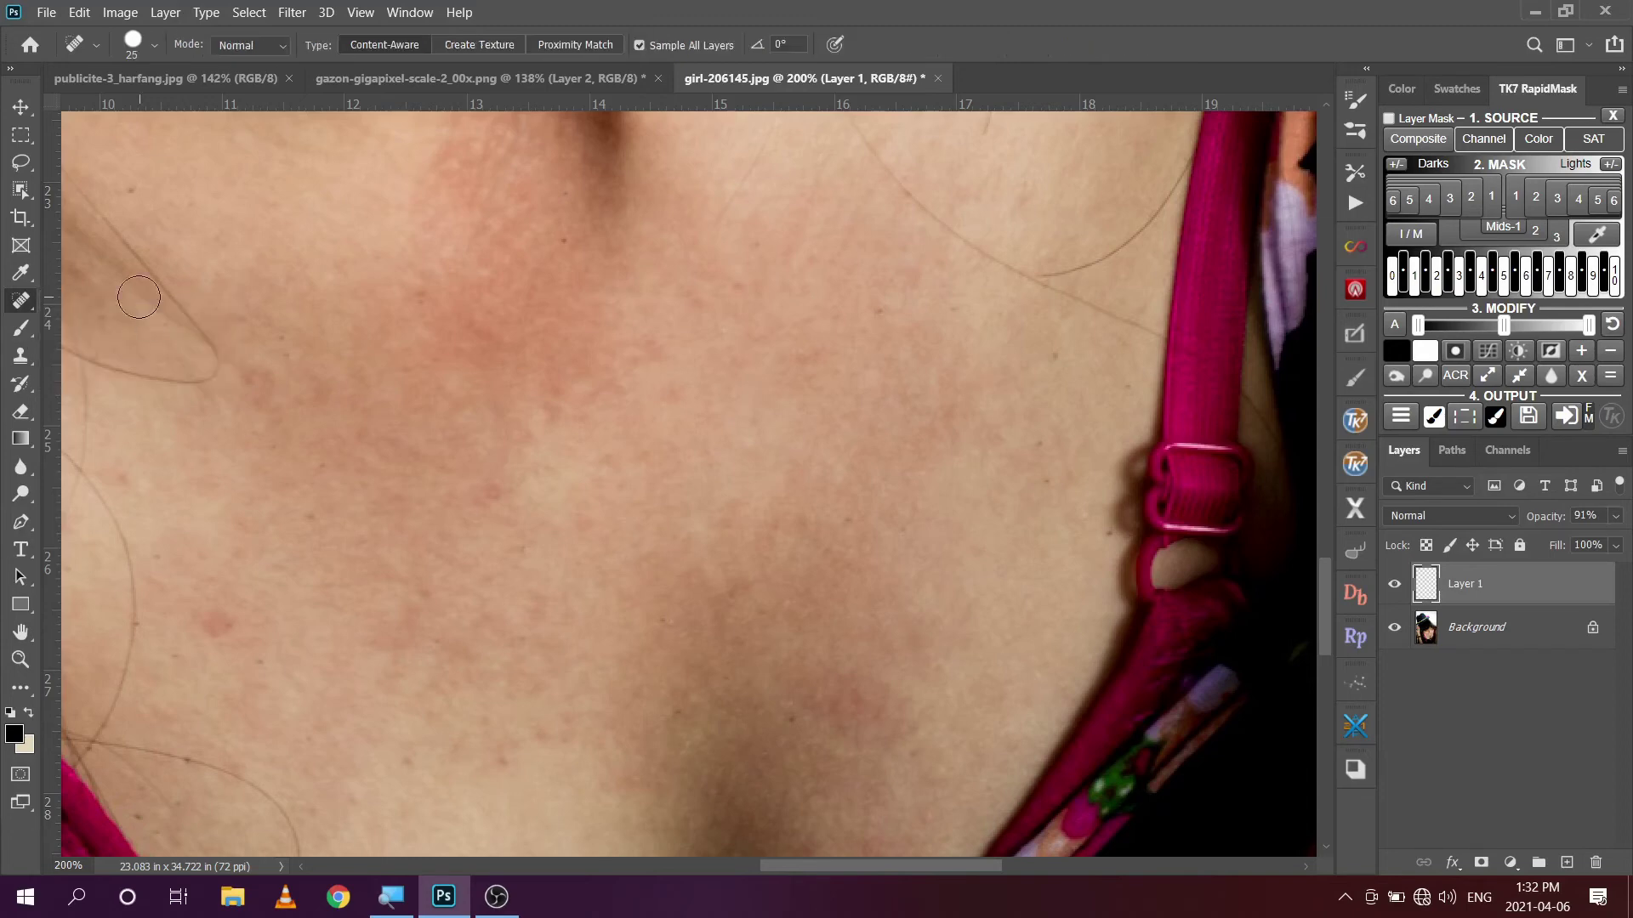
right_click(21, 302)
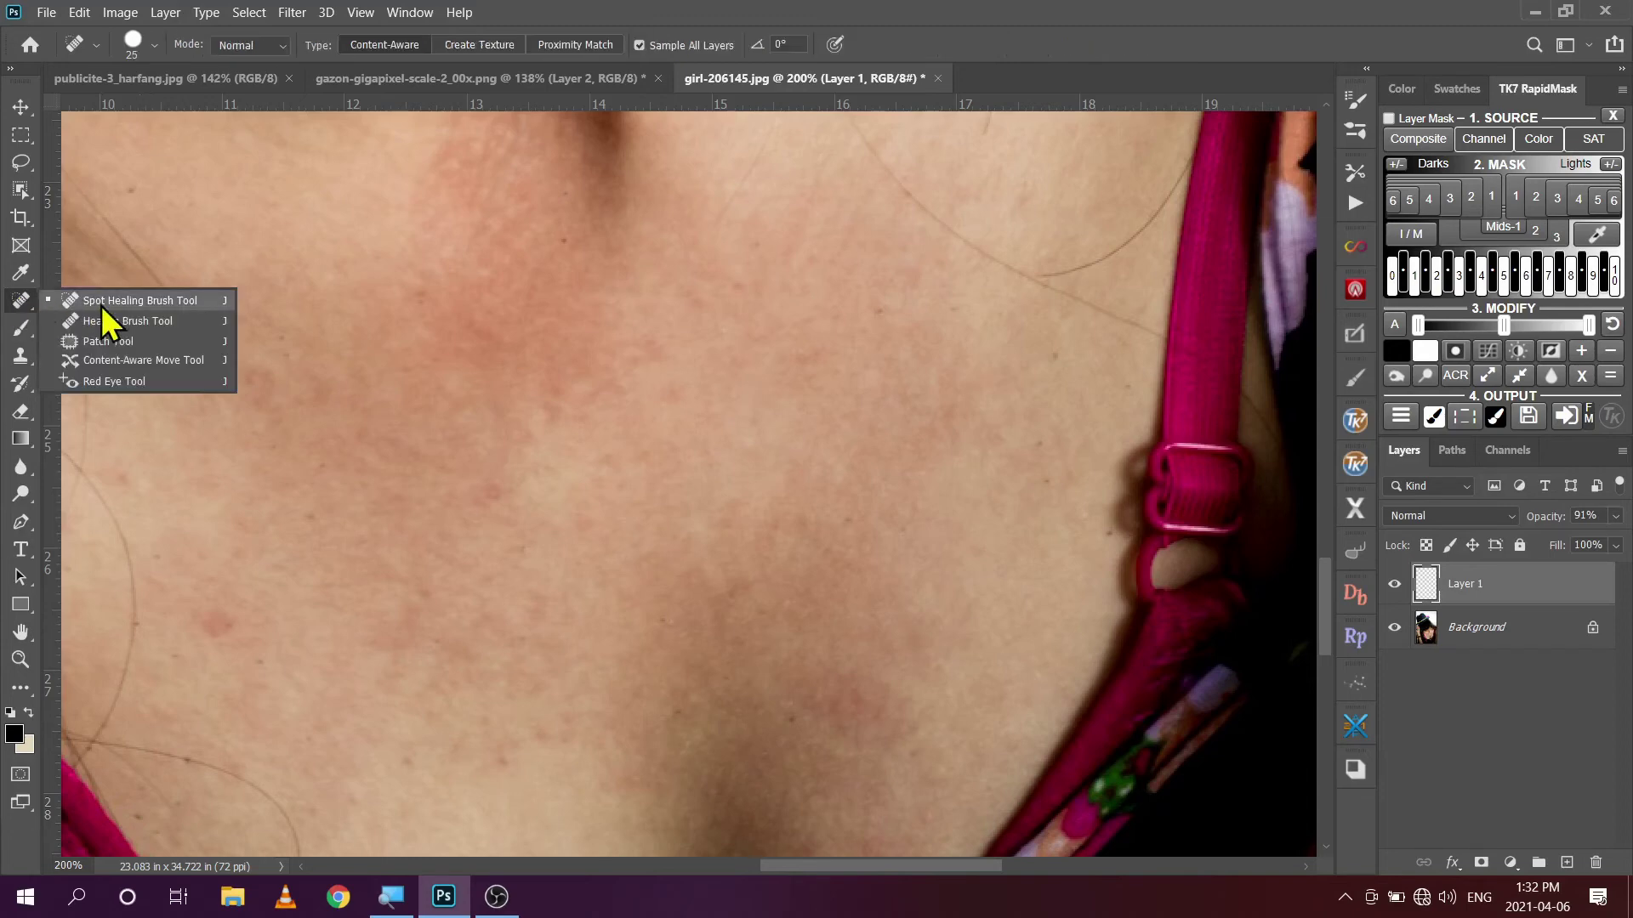
left_click(170, 303)
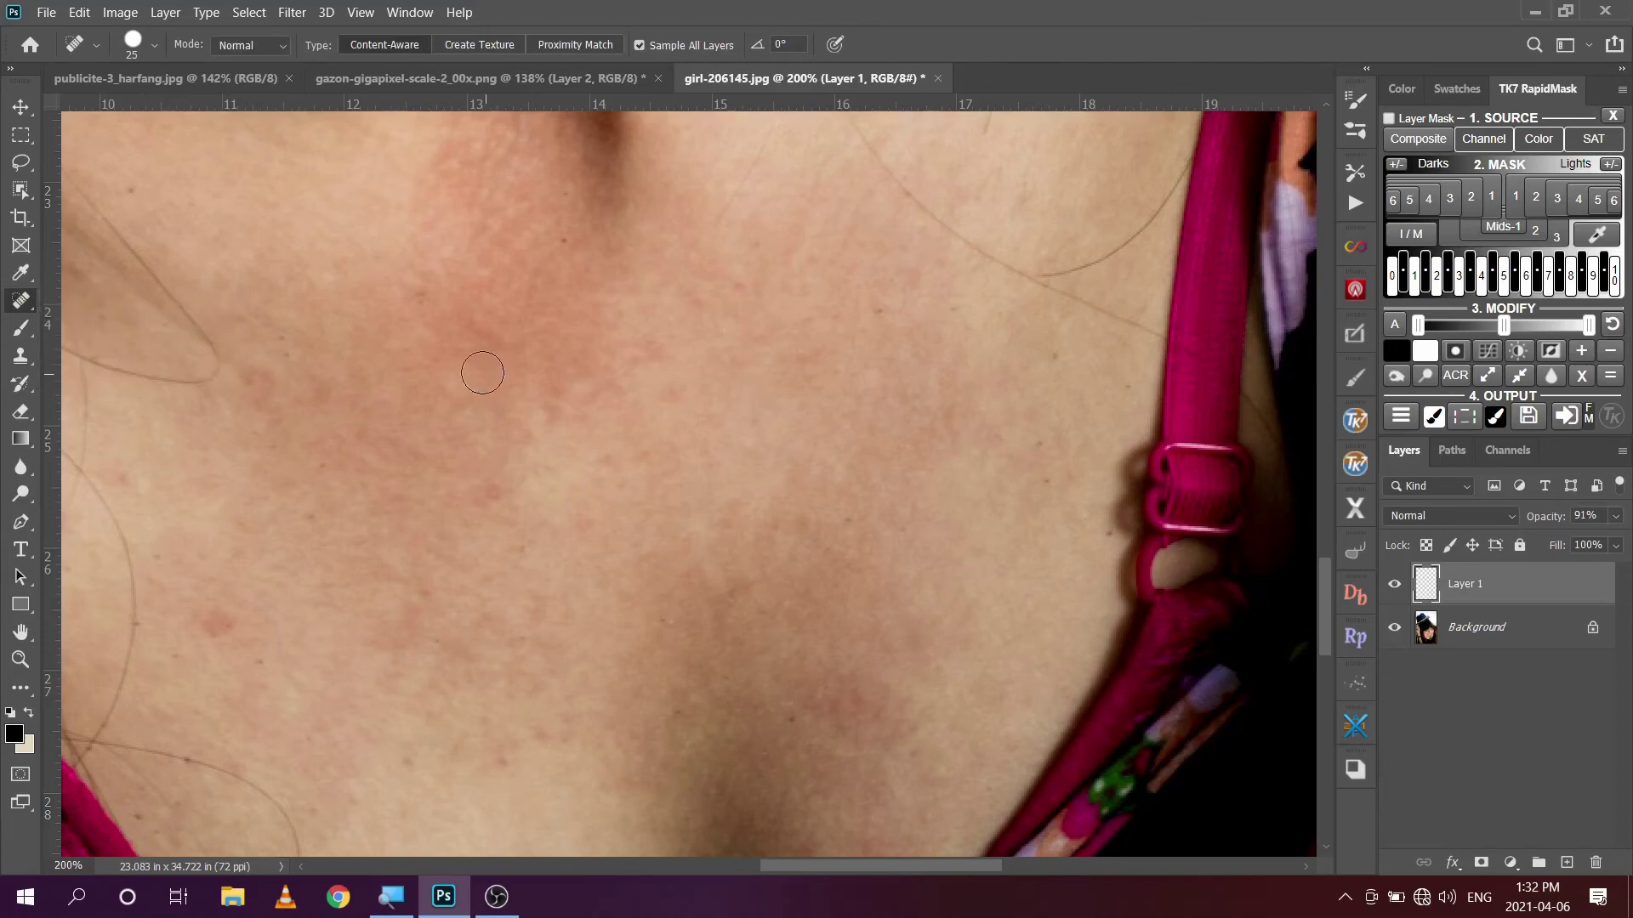
left_click(462, 79)
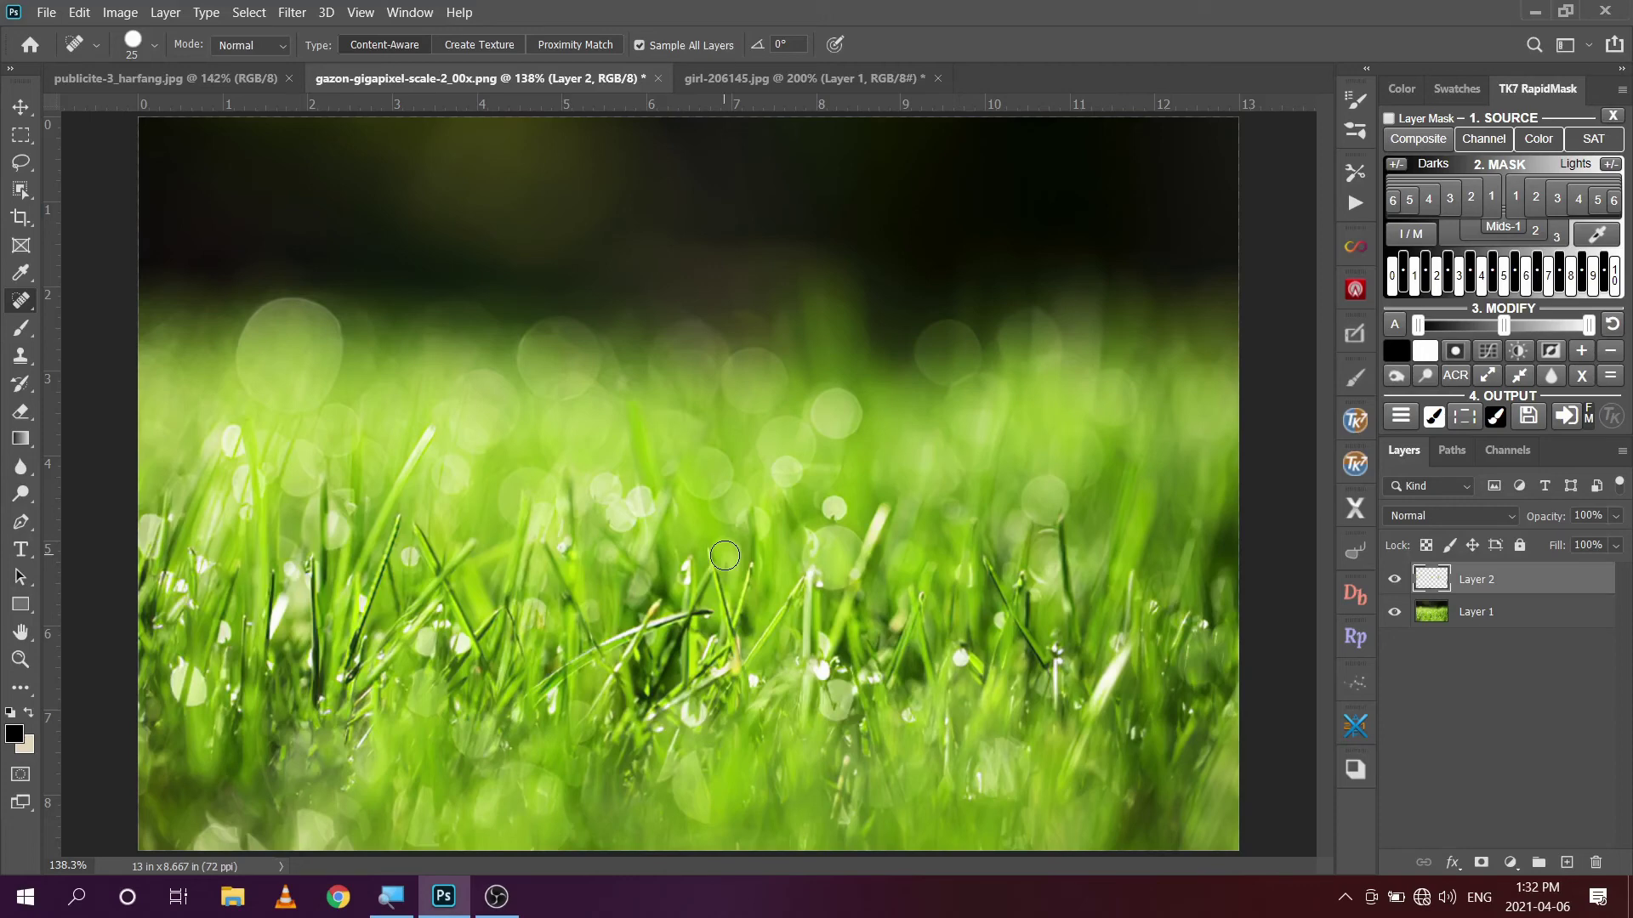
left_click(816, 79)
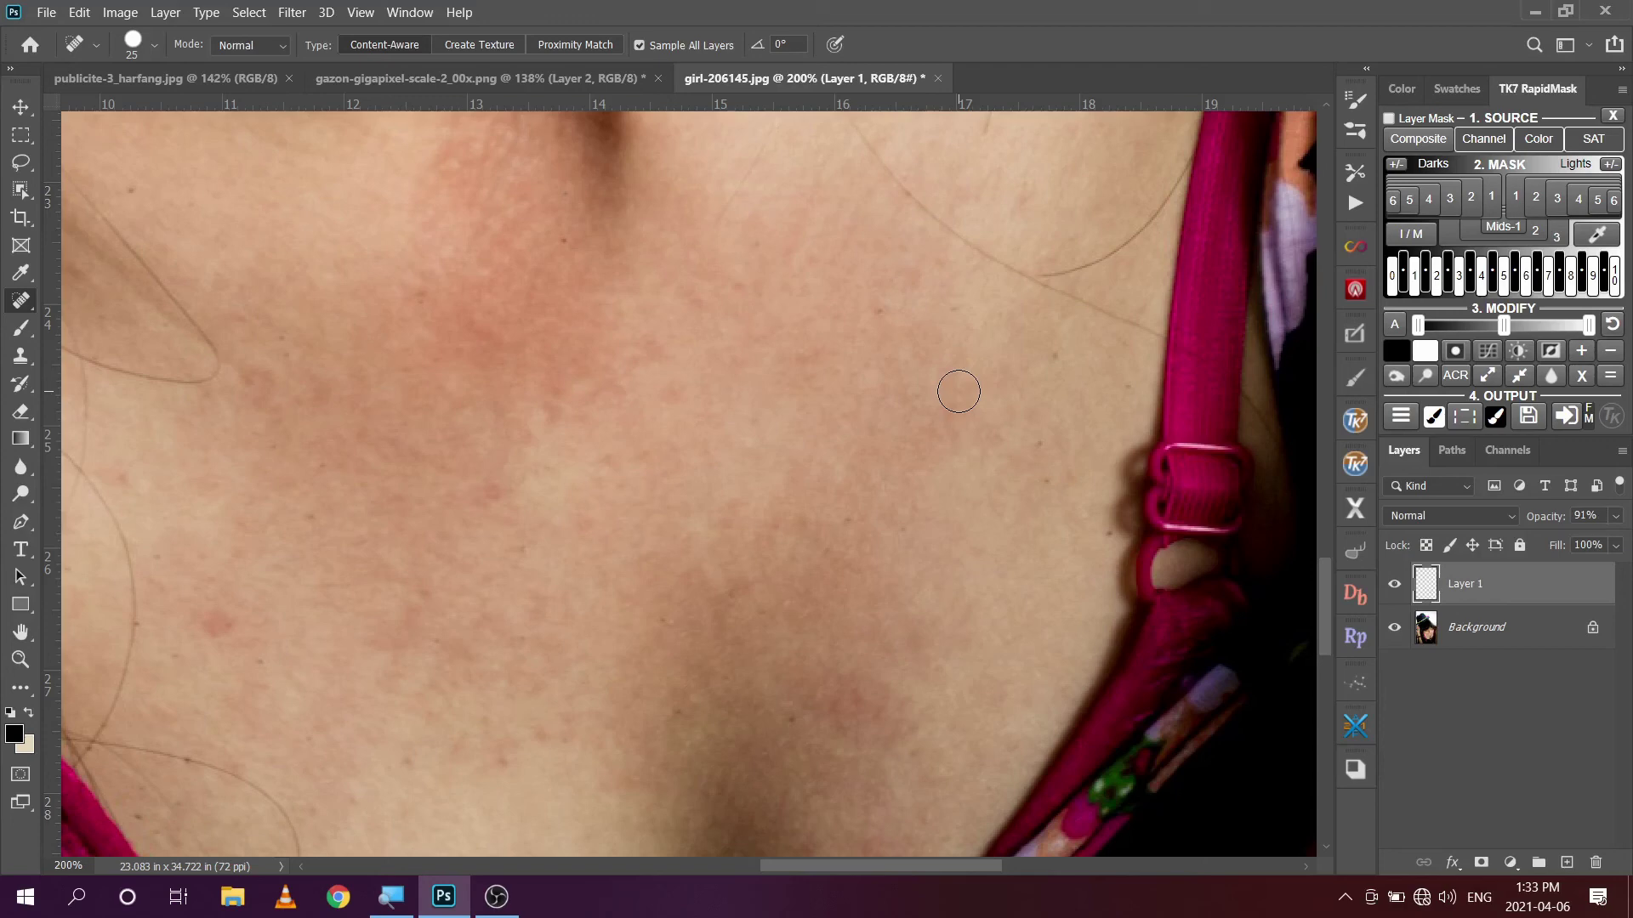
Add a new empty layer above Layer 1 in the portrait and choose the Spot Healing Brush Tool for it.
left_click(1567, 863)
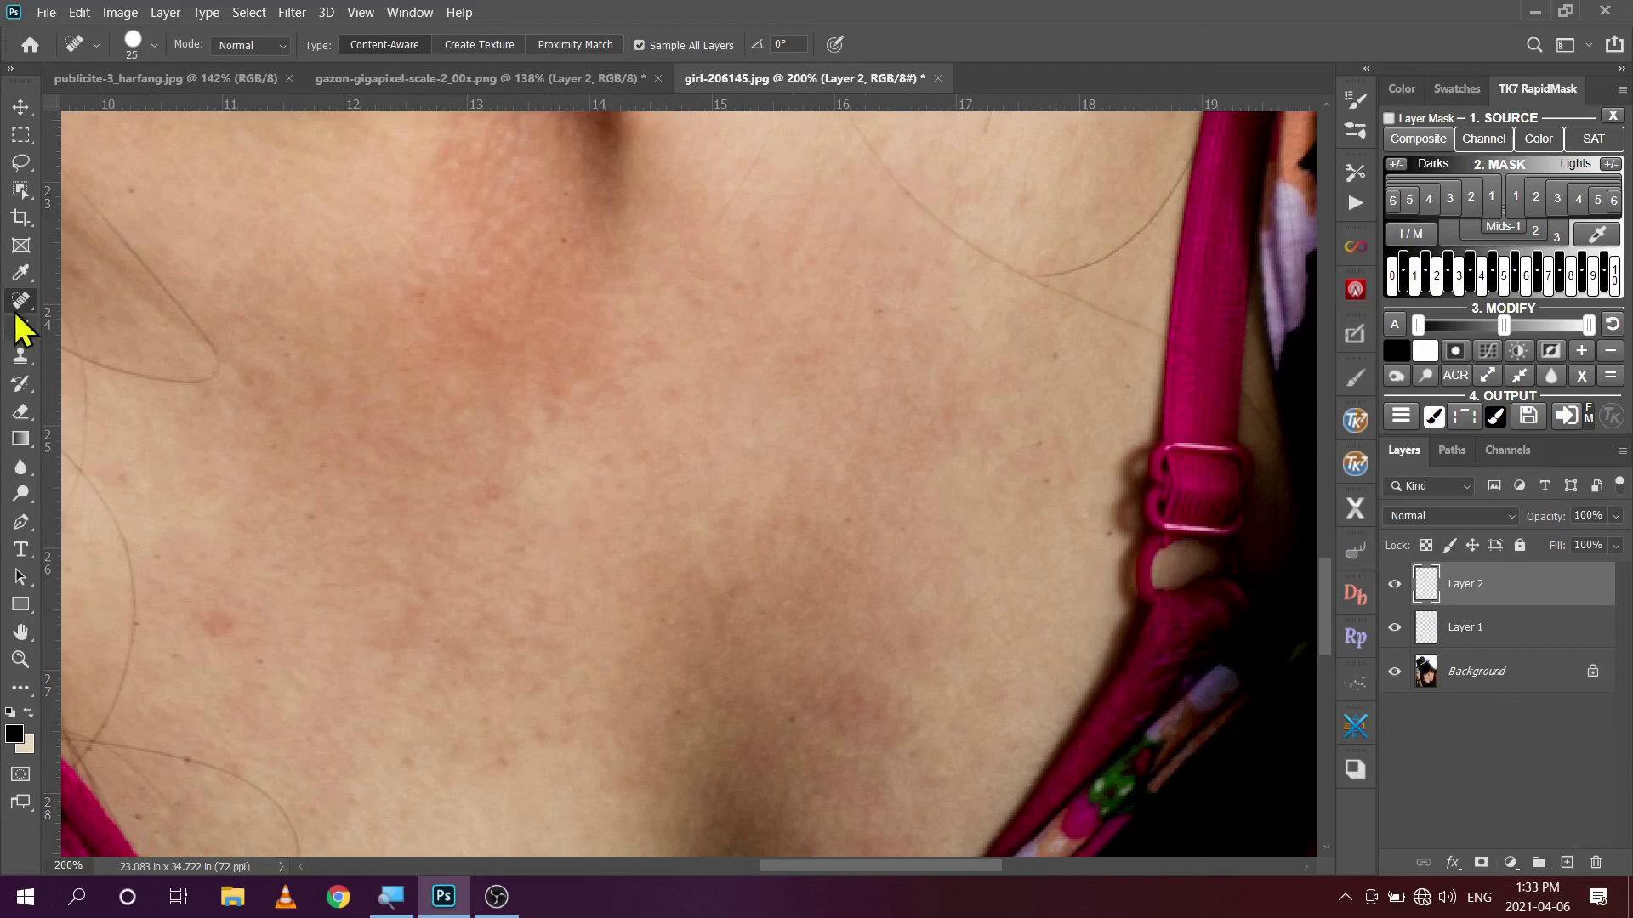
left_click(20, 276)
key("Escape")
right_click(19, 301)
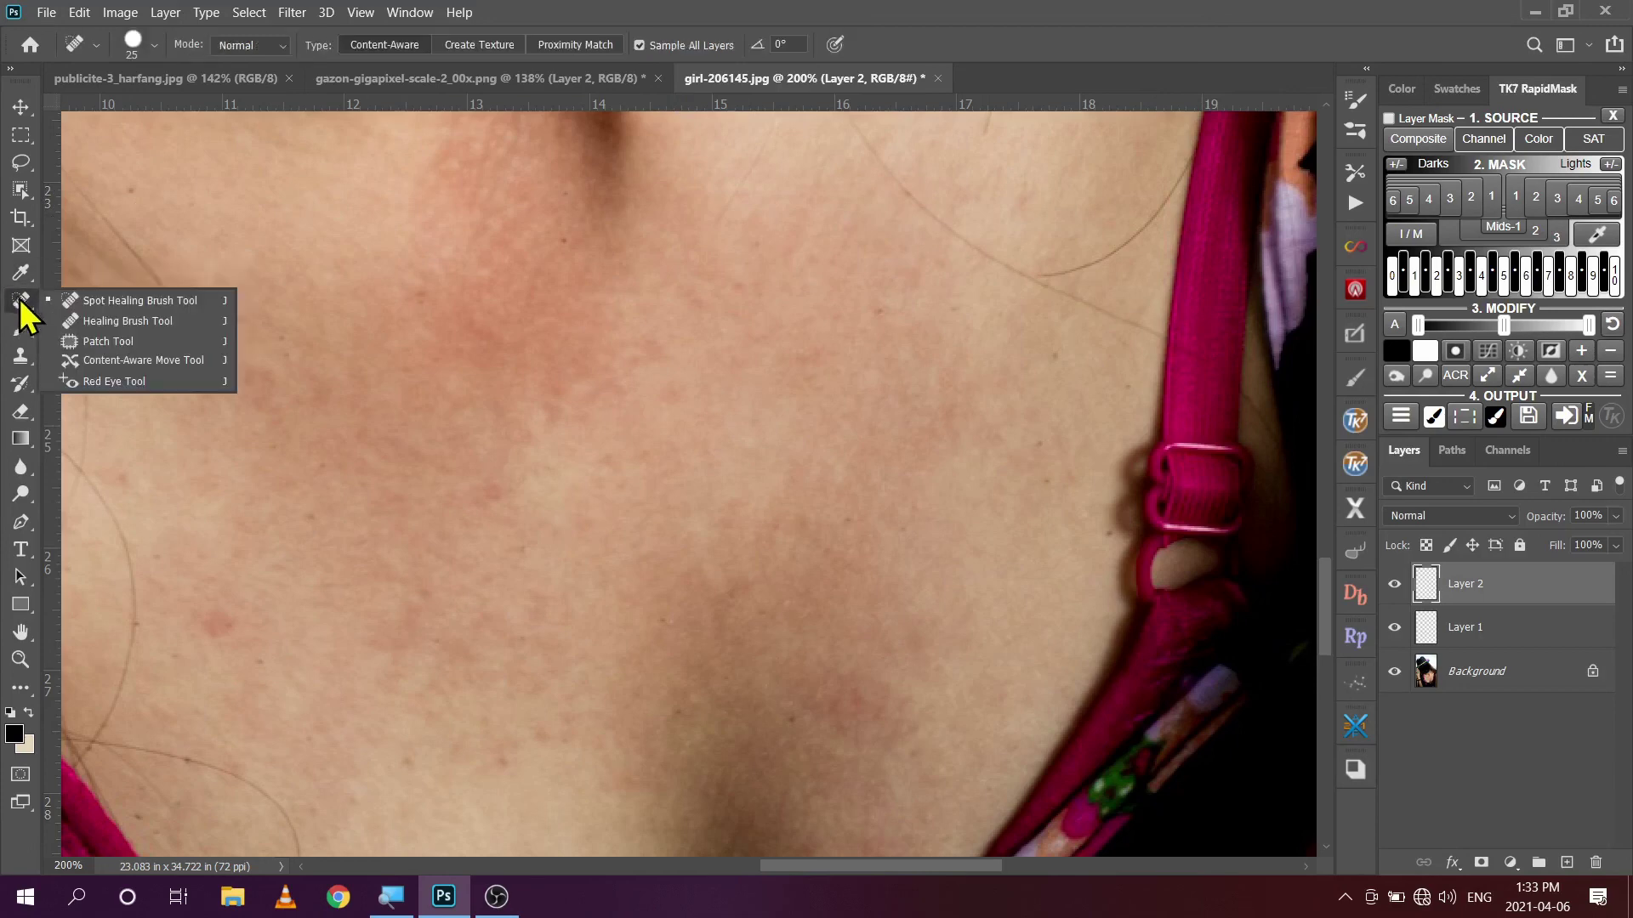
left_click(106, 303)
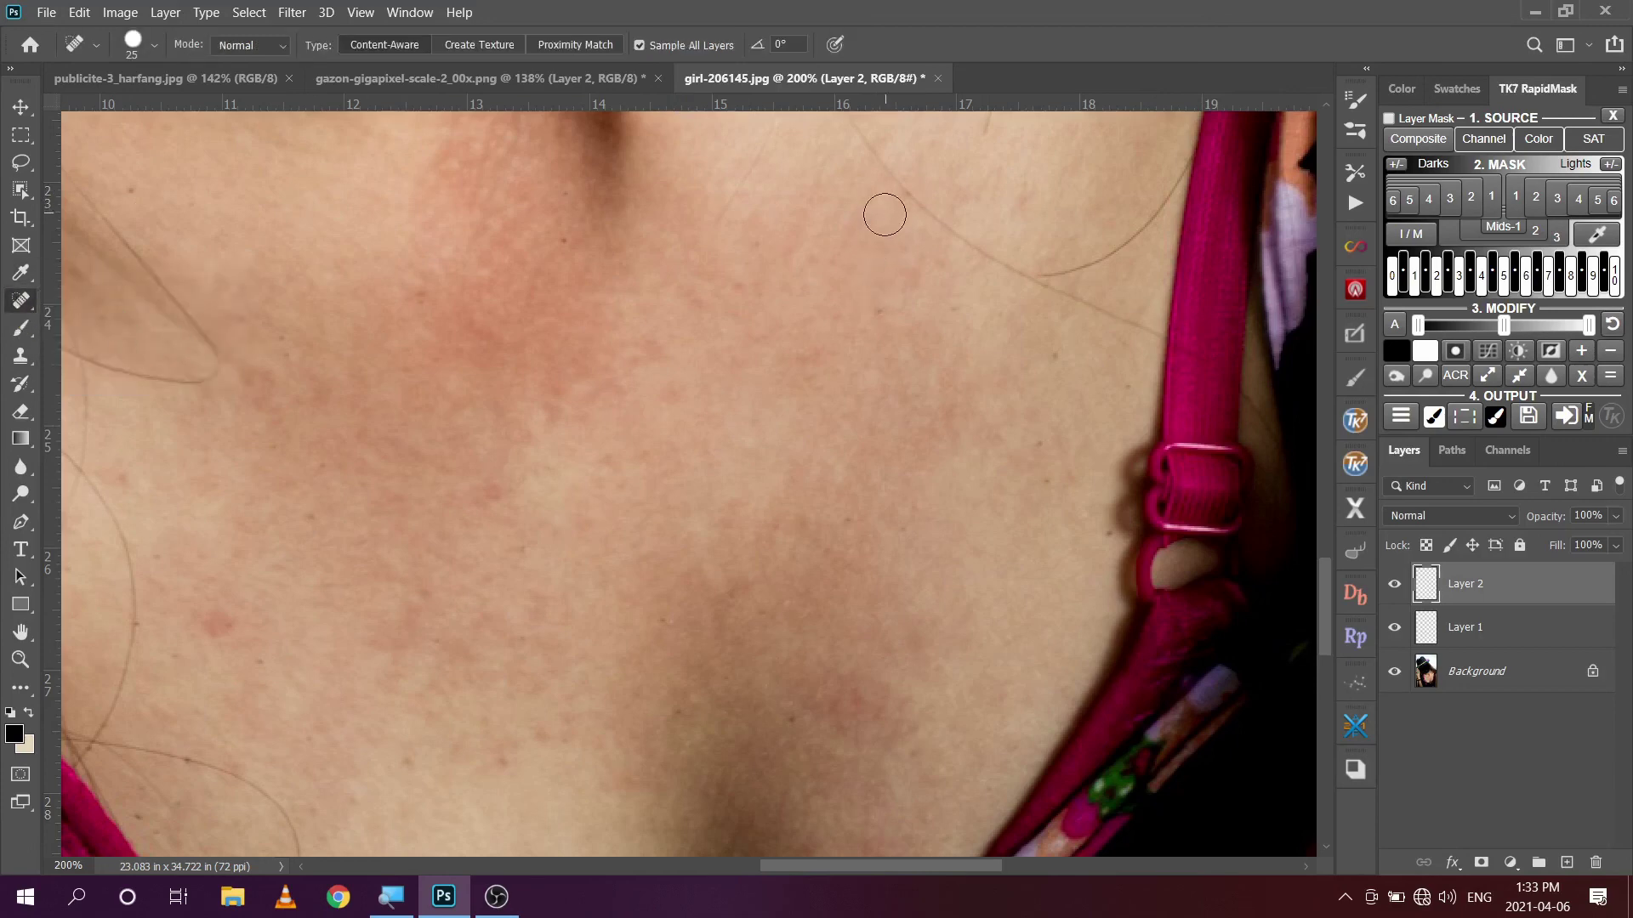
Remove the long diagonal hair across the upper chest and the curved hair beside the strap with the Spot Healing Brush at size 9.
key("bracketleft")
key("bracketleft")
key("bracketleft")
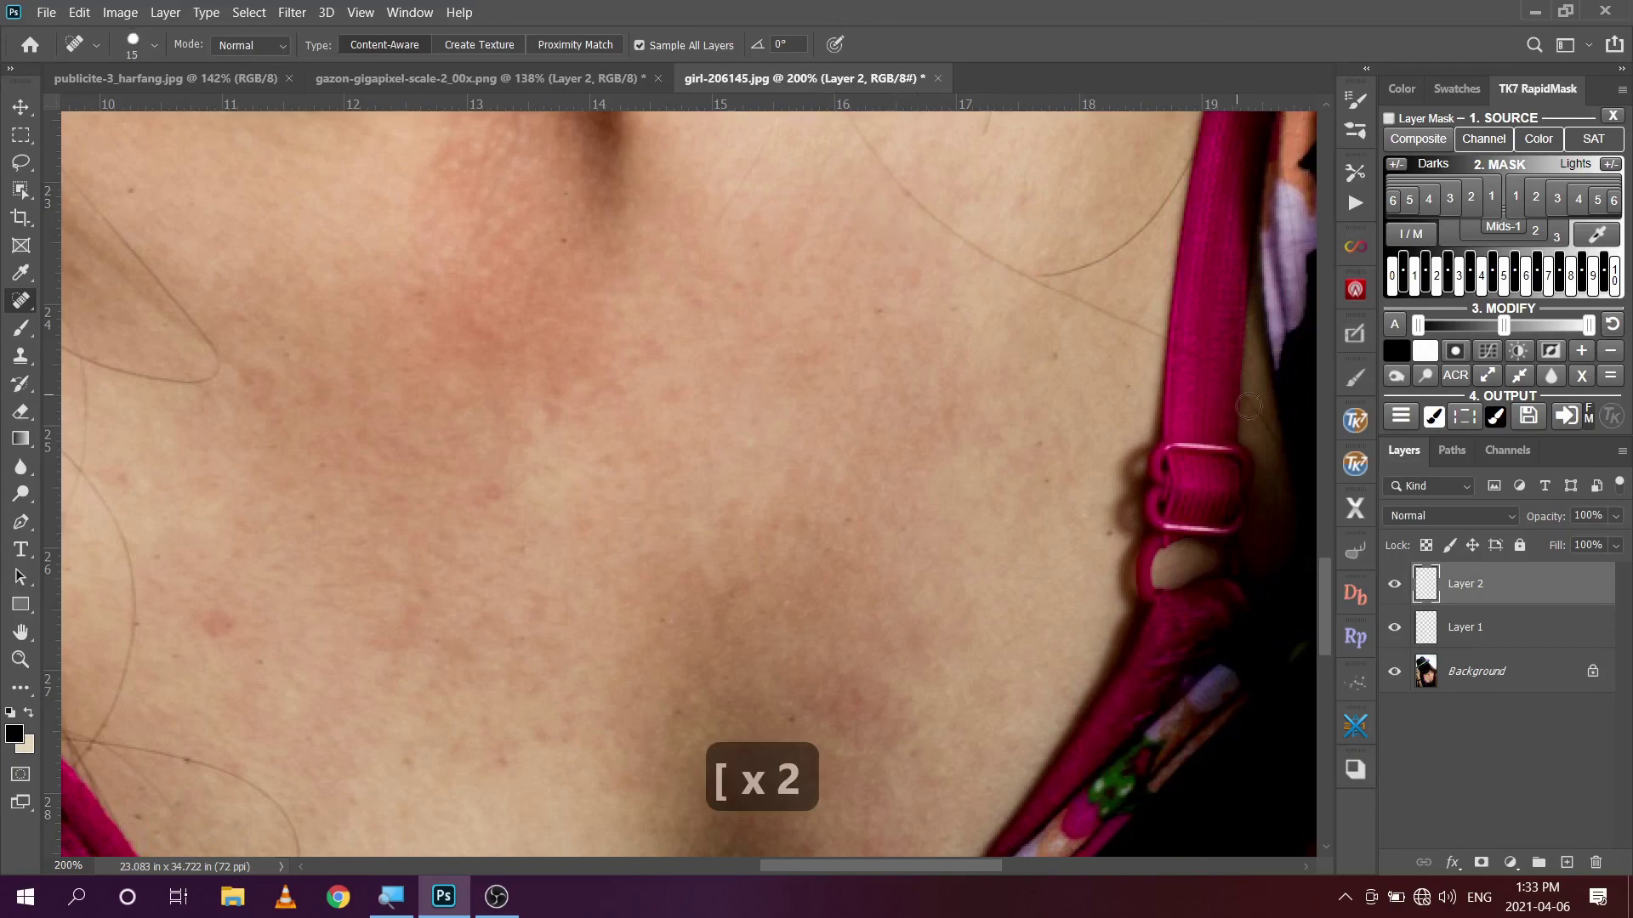
left_click_drag(1325, 594, 1321, 559)
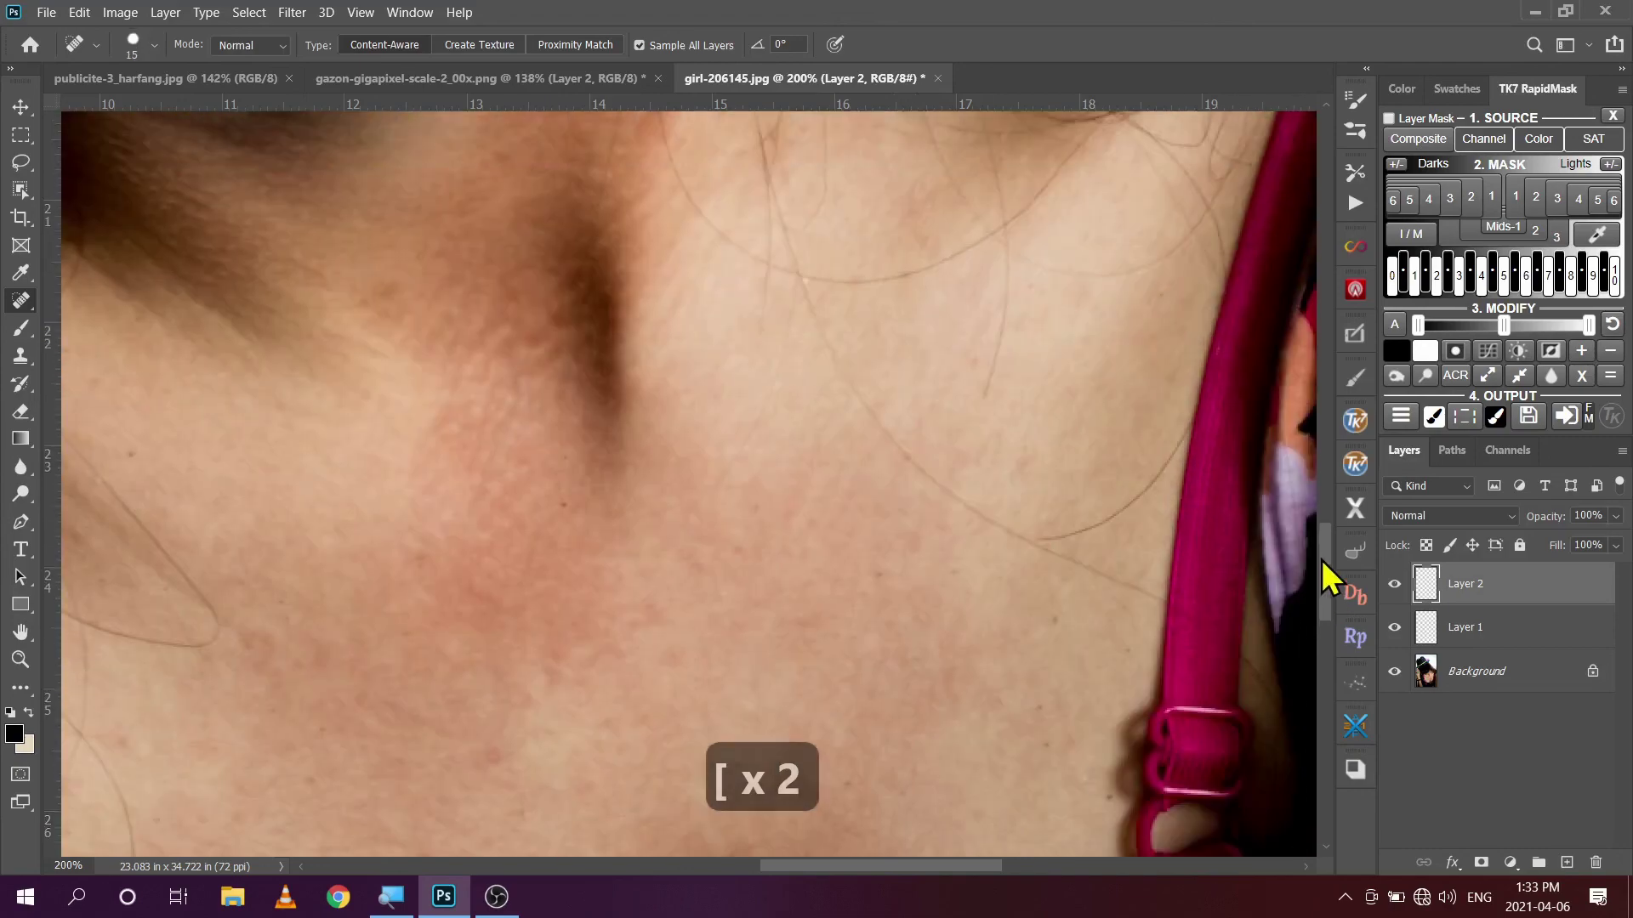
key("bracketleft")
key("bracketleft")
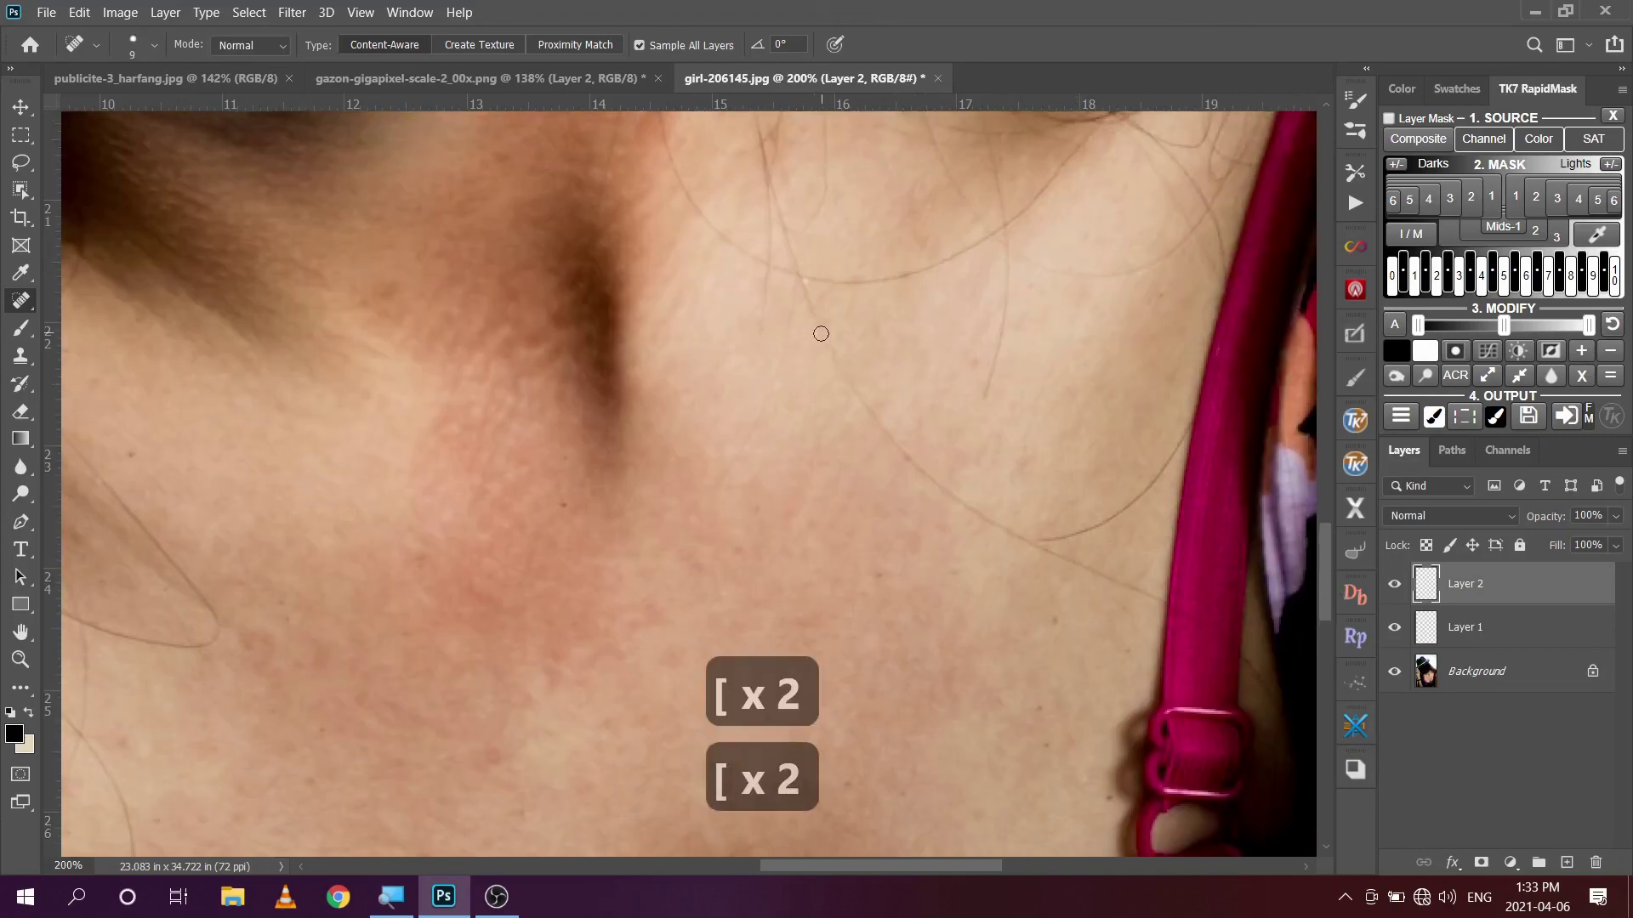
mouse_move(818, 332)
left_mouse_down()
mouse_move(931, 485)
mouse_move(1162, 599)
left_mouse_up()
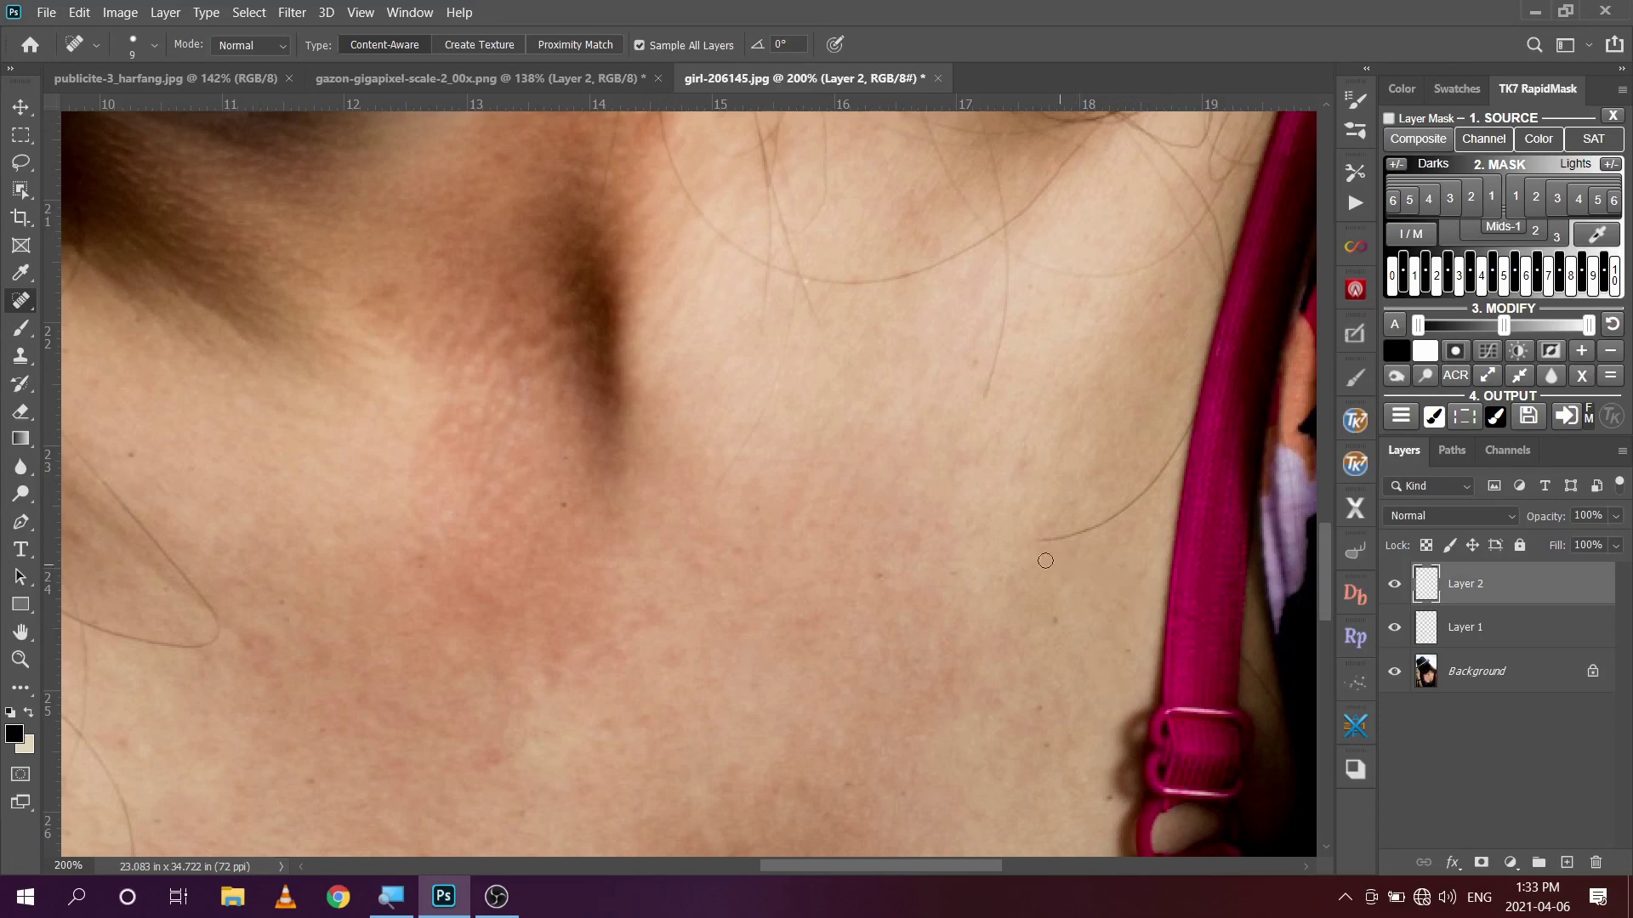
mouse_move(1038, 539)
left_mouse_down()
mouse_move(1147, 480)
mouse_move(1130, 502)
mouse_move(1183, 420)
left_mouse_up()
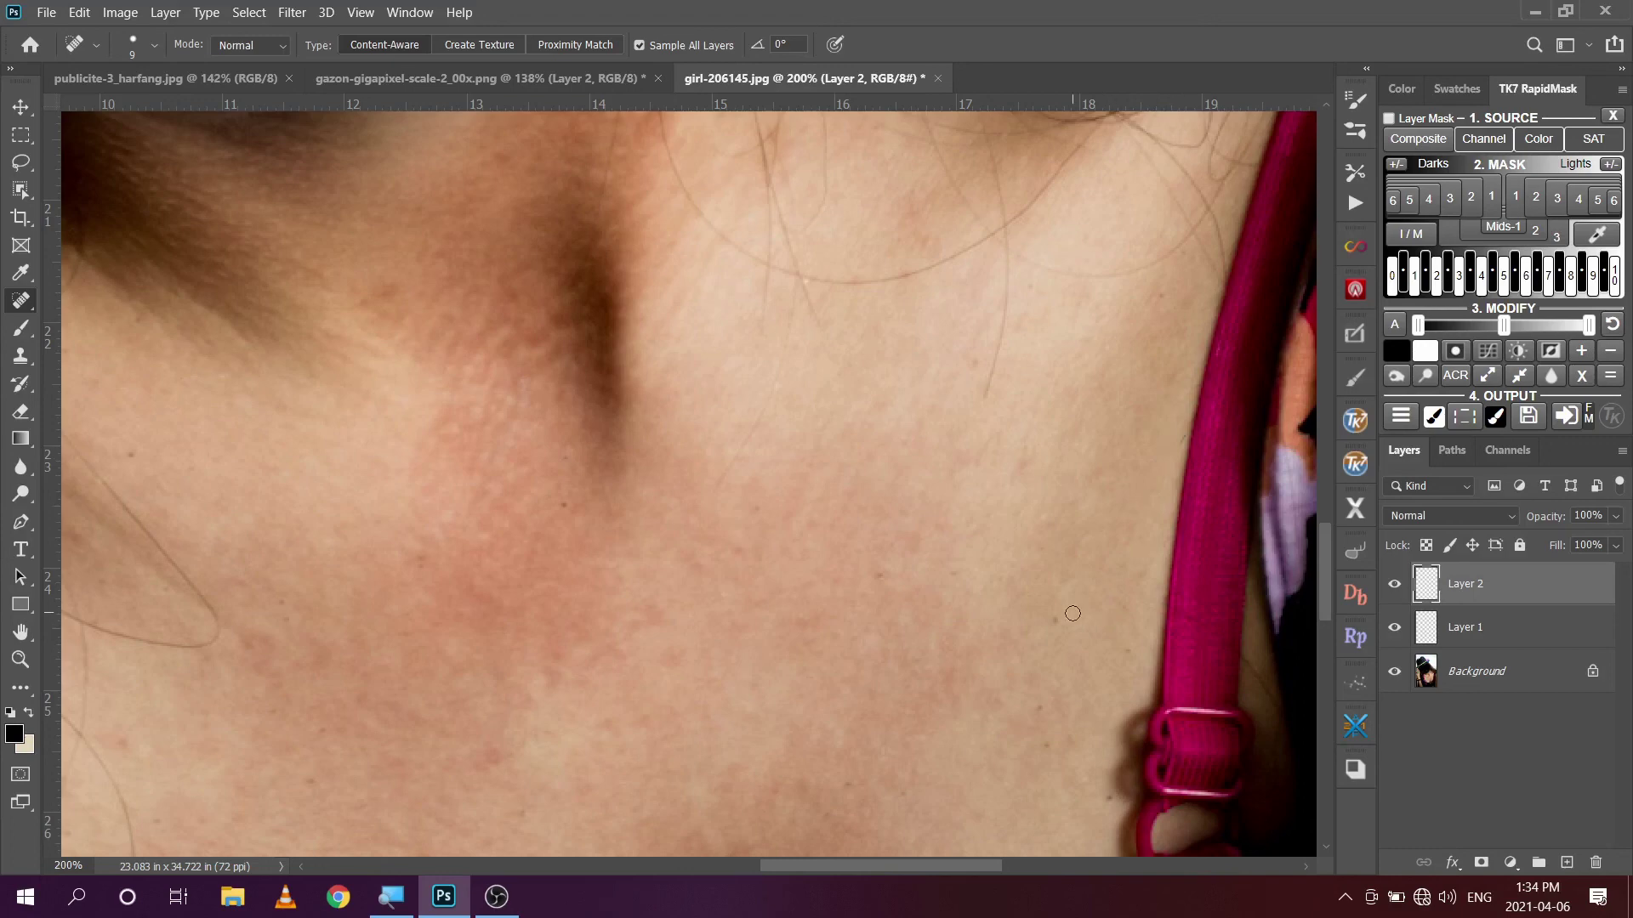